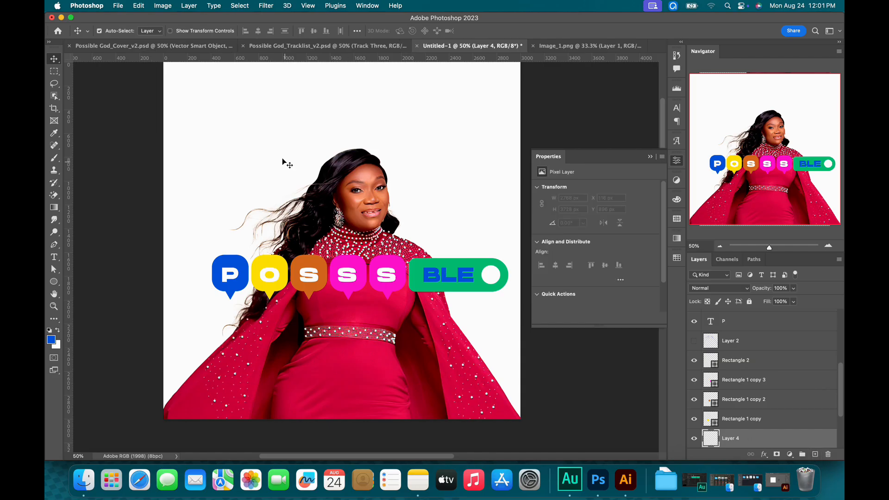
Fill a white ellipse about 493 by 219 px over the upper half of the blue P bubble on Layer 4, and deselect.
key("m")
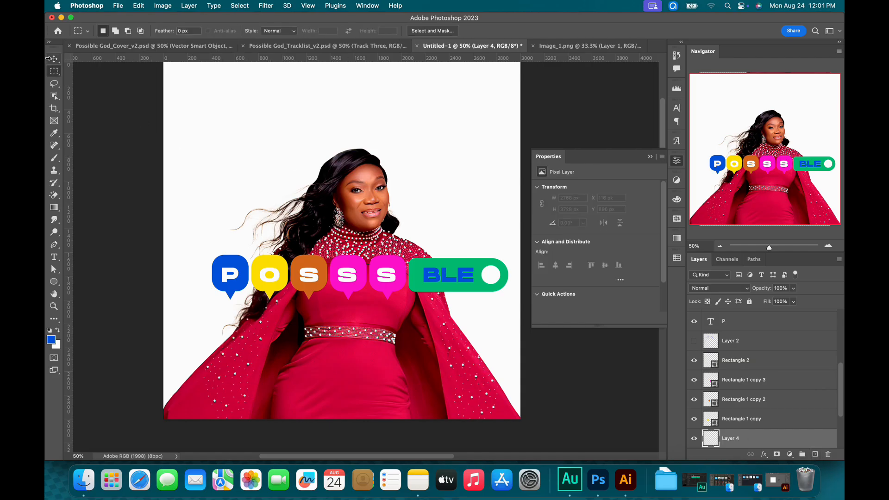
right_click(54, 76)
left_click(93, 81)
key("x")
left_click_drag(201, 253, 260, 279)
key("alt+BackSpace")
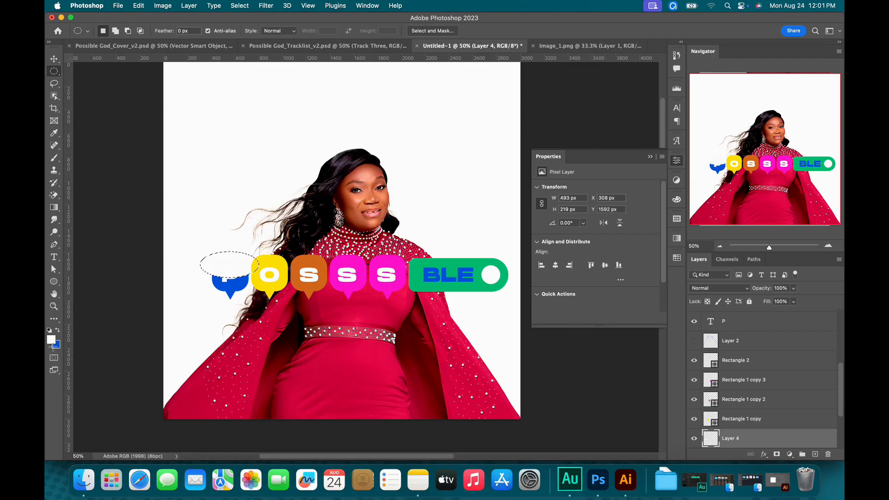
key("super+d")
key("v")
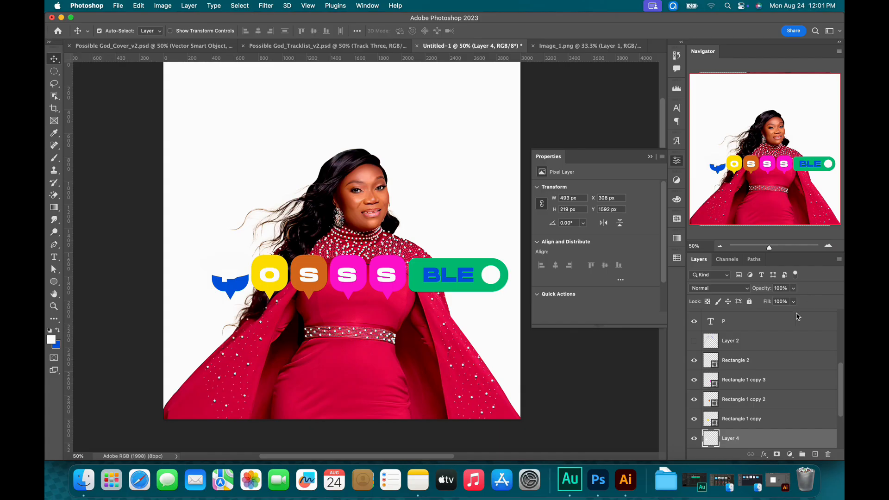
Clip the white ellipse layer to the blue bubble's shape and lower its fill to 38%.
scroll(783, 376, "down", 2)
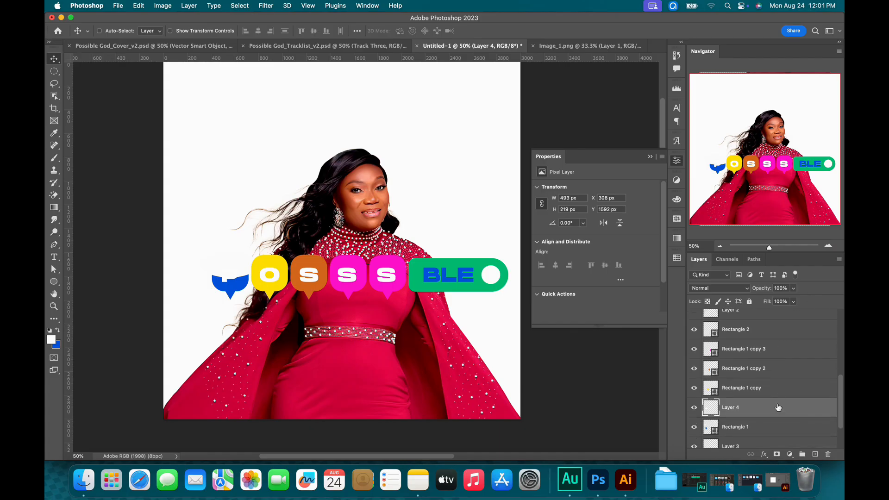
key("super+alt+g")
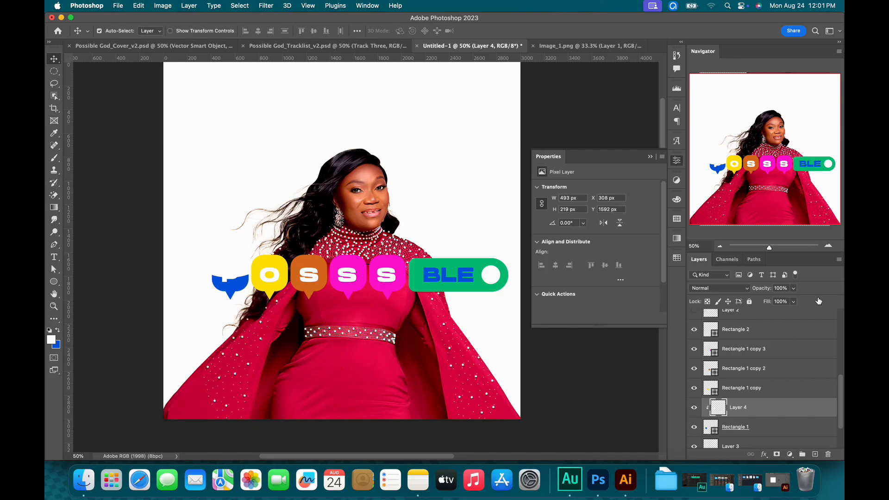
left_click(794, 302)
left_click_drag(789, 316, 767, 327)
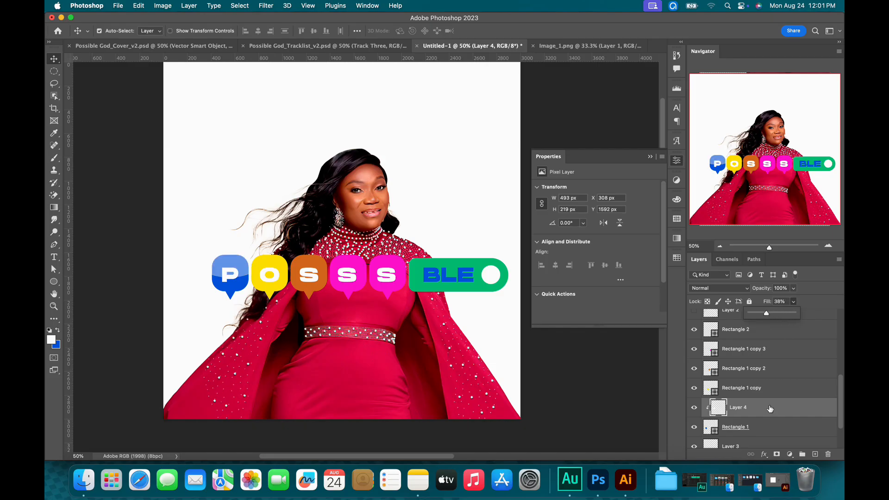
Add a layer mask to the ellipse and fade its left part with a soft black brush at size 600.
left_click(778, 454)
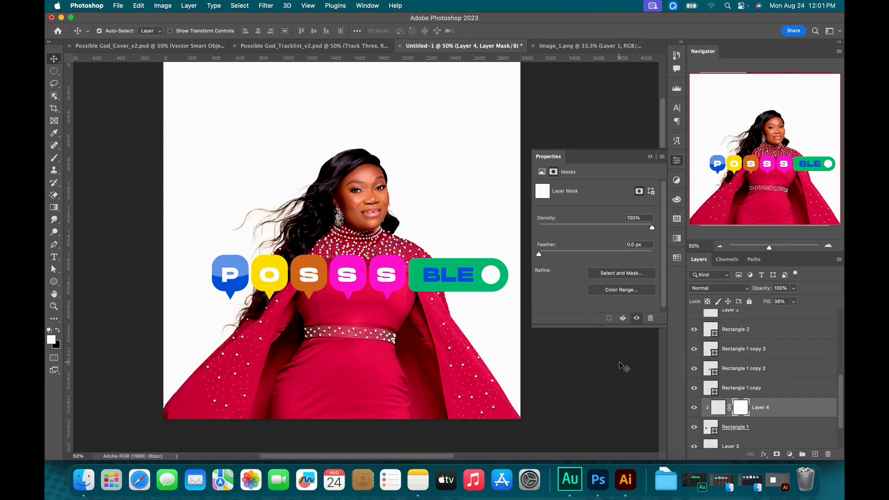
key("b")
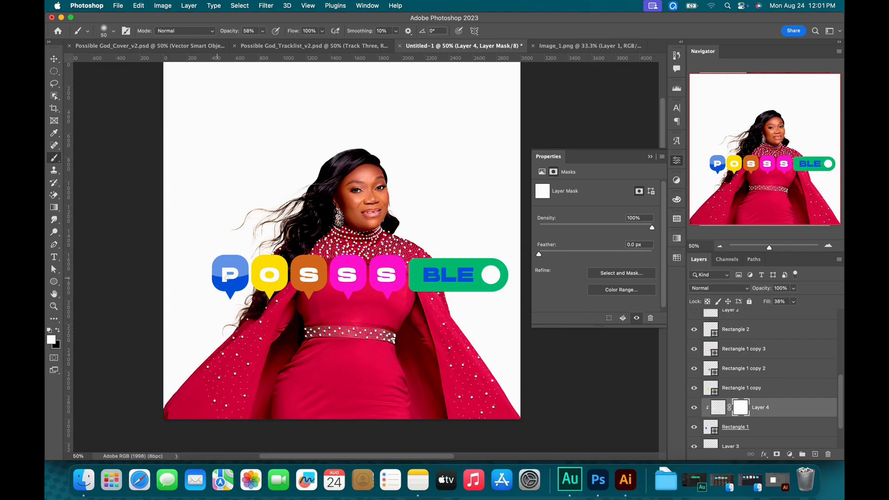
key("bracketright")
key("bracketright")
key("bracketright")
key("bracketright")
key("bracketright")
key("x")
mouse_move(241, 256)
left_mouse_down()
mouse_move(181, 271)
mouse_move(194, 275)
left_mouse_up()
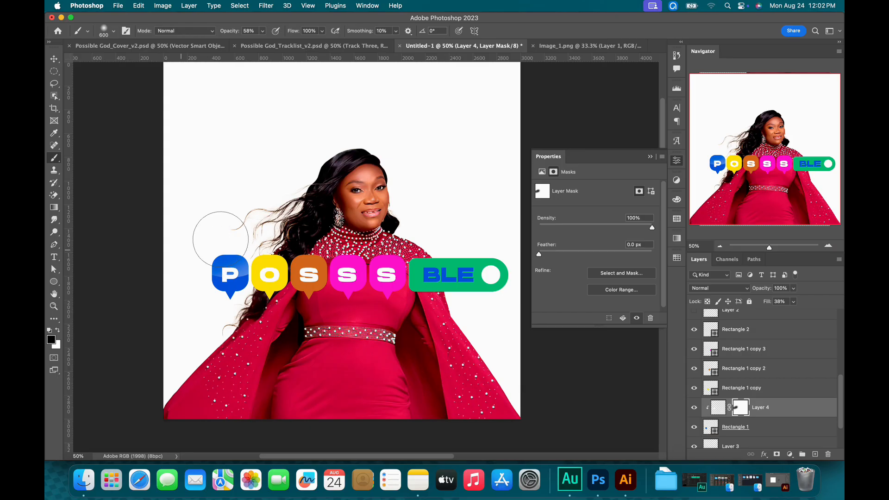
key("v")
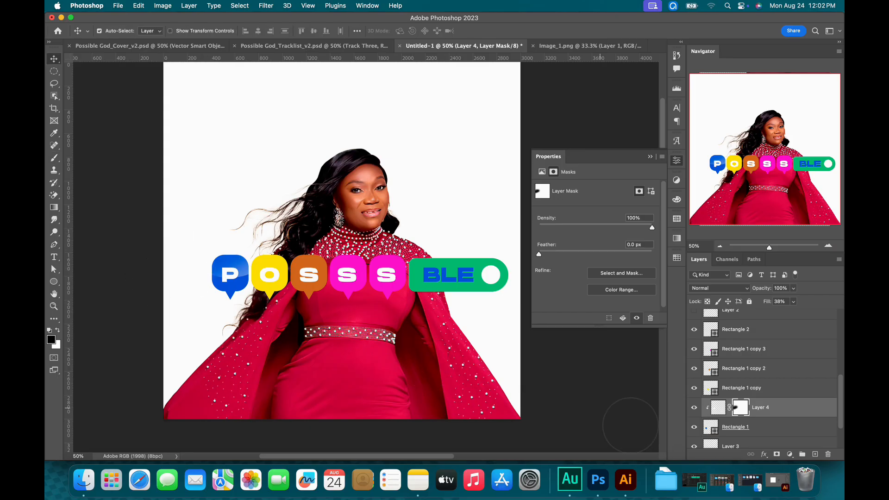
left_click(786, 412)
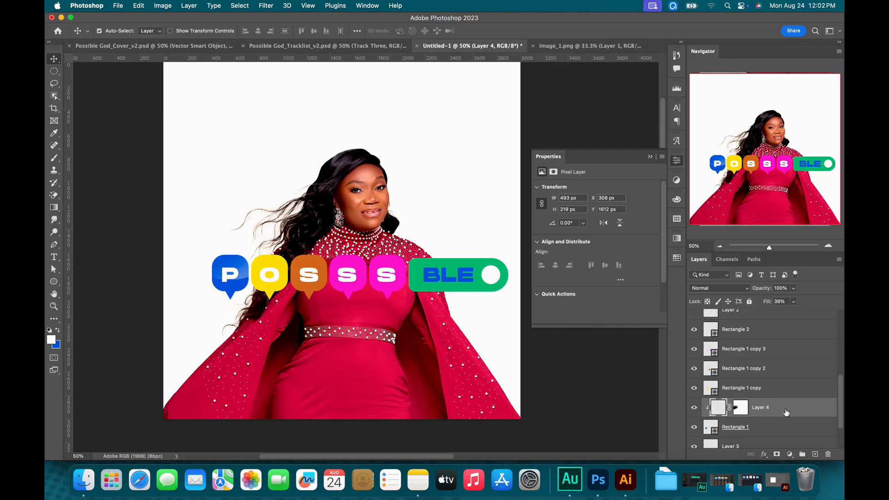
Recolor the letter O in the yellow bubble with blue #1d52d7 sampled from the P bubble.
left_click(267, 279)
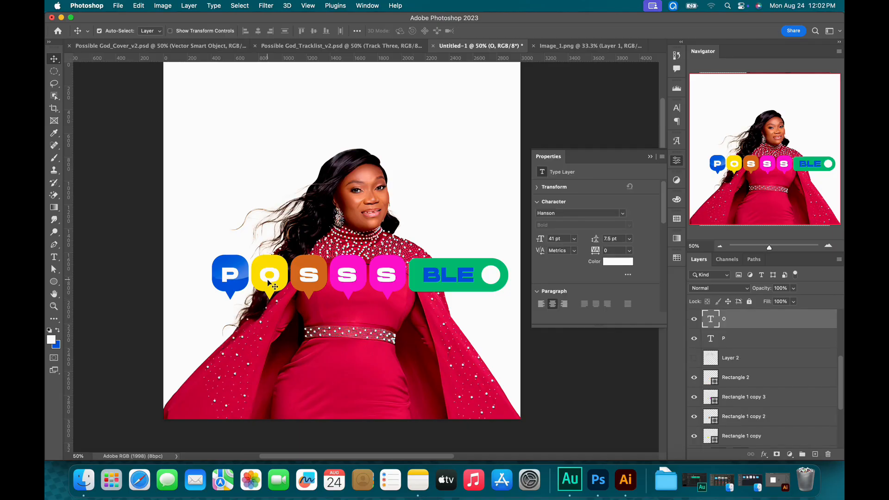
double_click(268, 279)
left_click(433, 30)
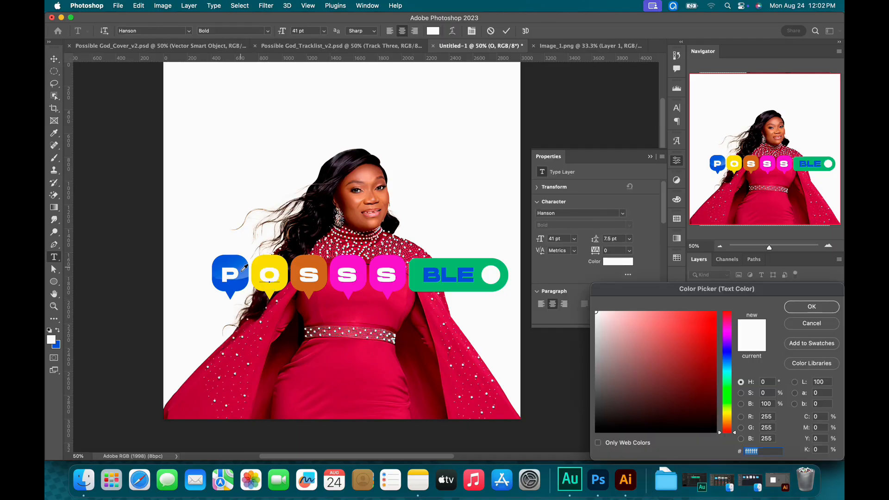
left_click(240, 285)
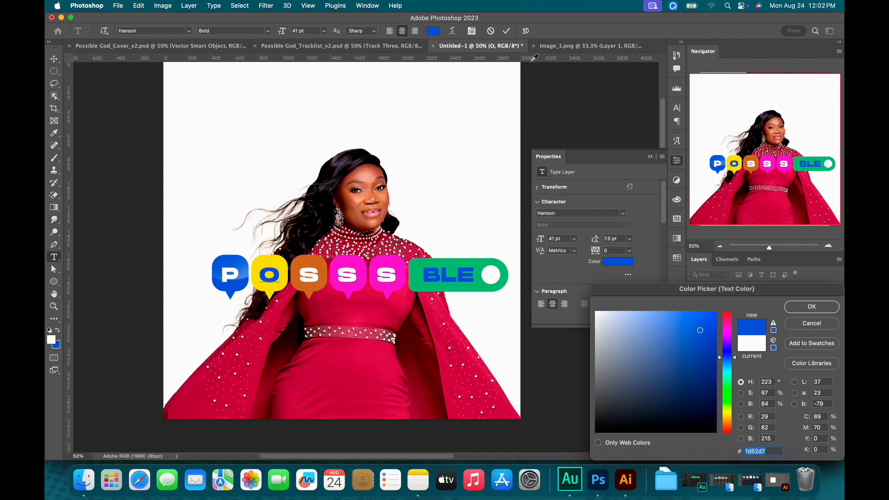
left_click(822, 312)
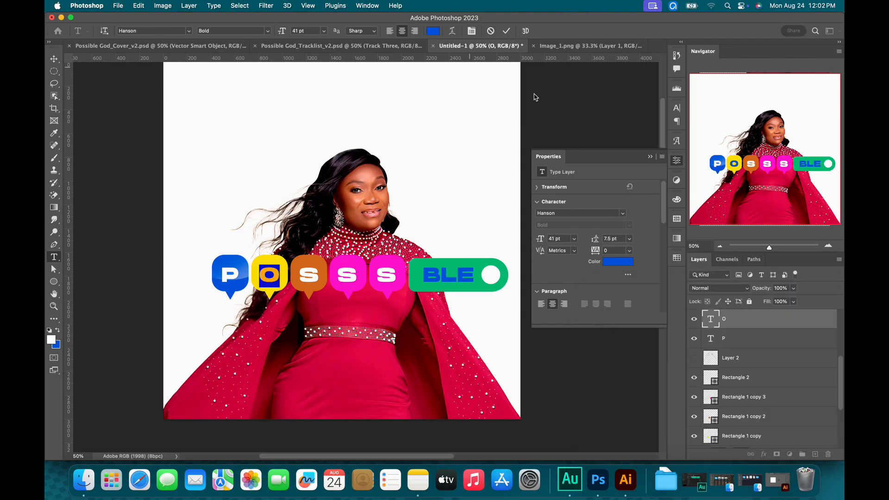
left_click(507, 30)
key("v")
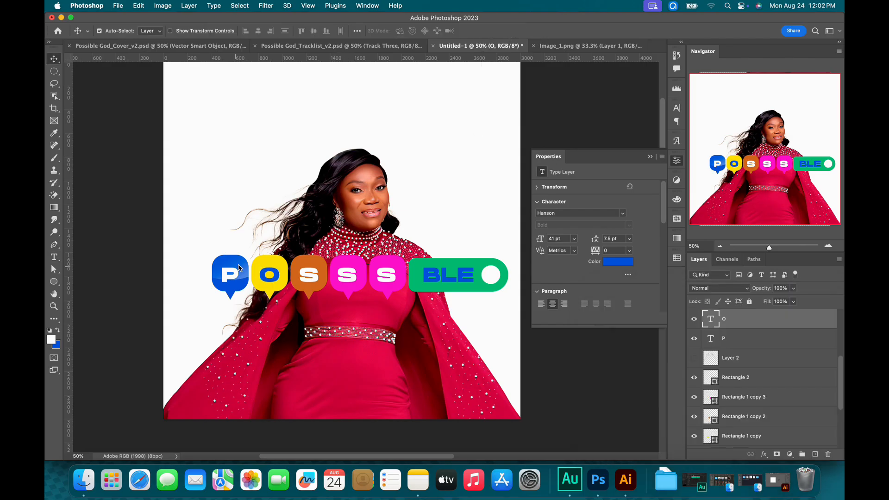
Paste a copy of the P bubble's highlight above the yellow bubble, clip it to that shape and position it over the bubble's upper half.
left_click(246, 277)
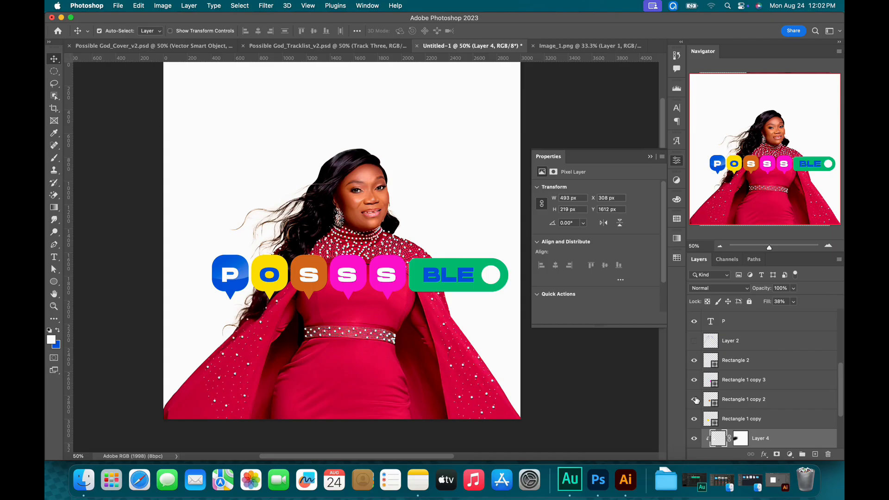
left_click(274, 295, "super")
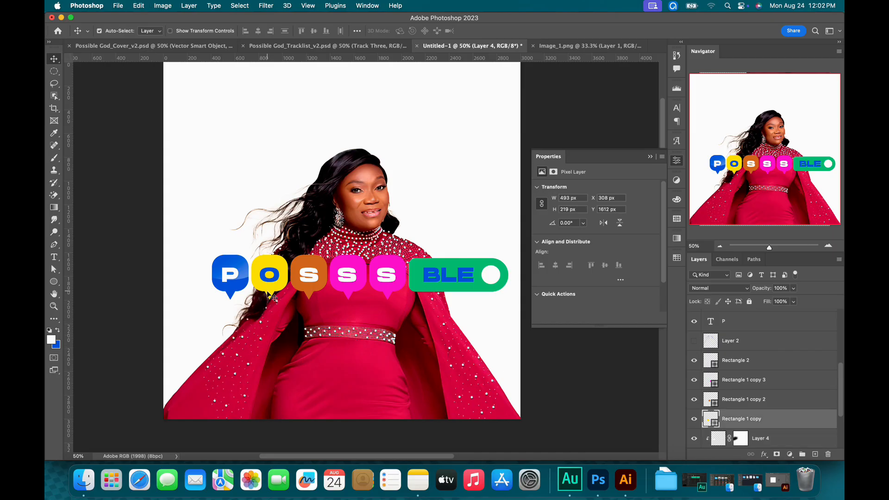
key("super+v")
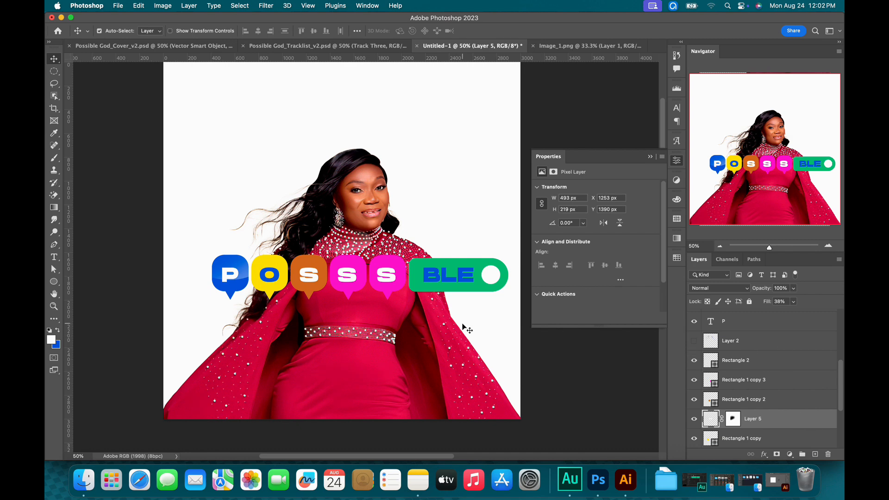
key("super+alt+g")
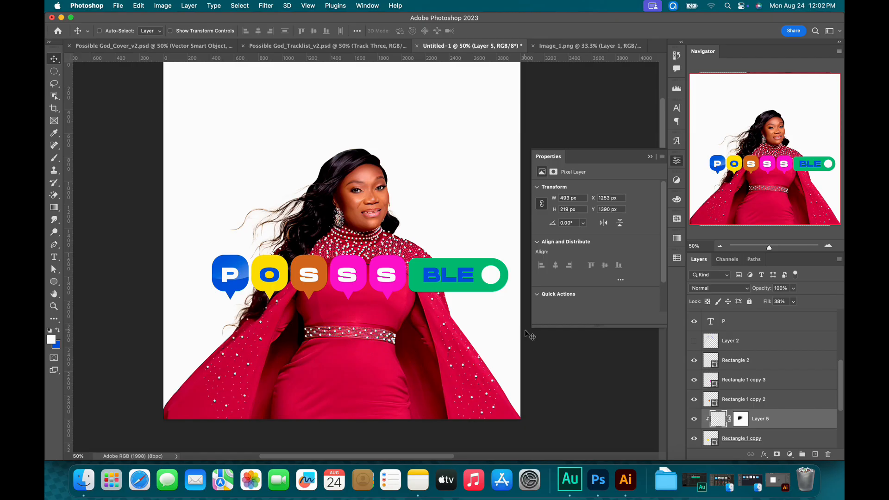
key("super+t")
left_click_drag(332, 237, 258, 267)
key("Return")
Raise the fill of the yellow bubble's highlight to 78% and check the effect at different zoom levels.
key("super+=")
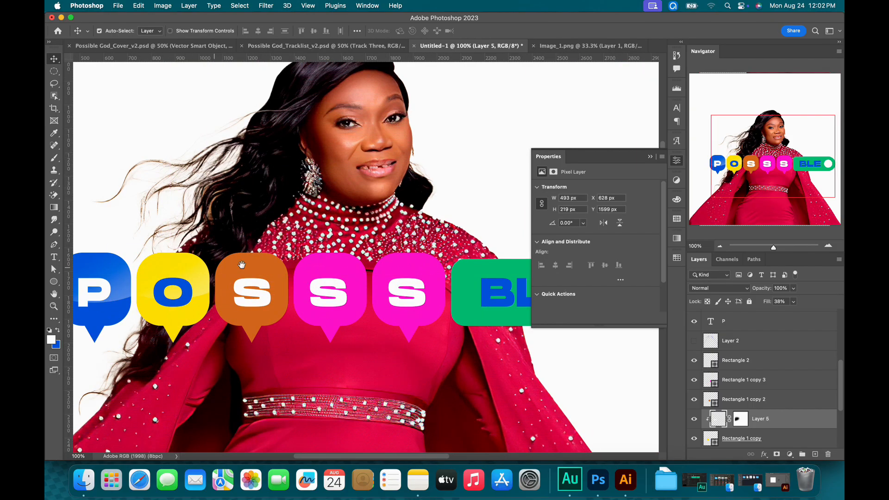
left_click_drag(212, 269, 320, 206)
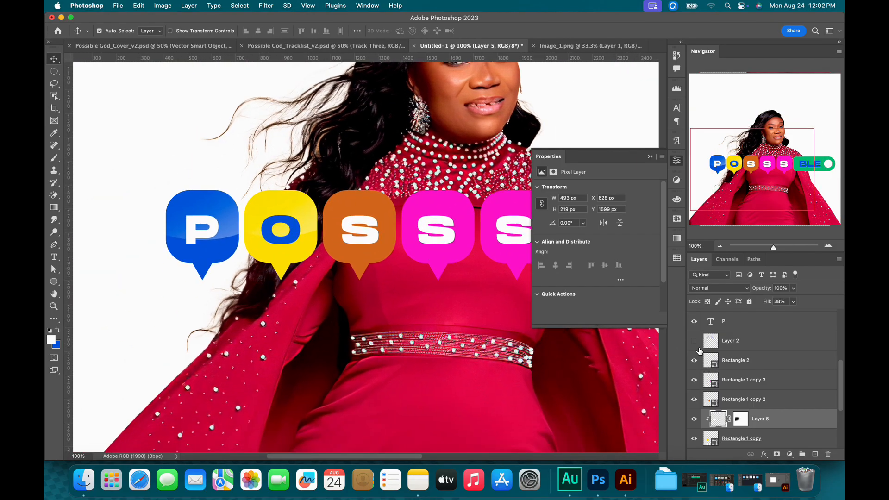
left_click(794, 302)
left_click_drag(805, 317, 814, 317)
left_click(793, 419)
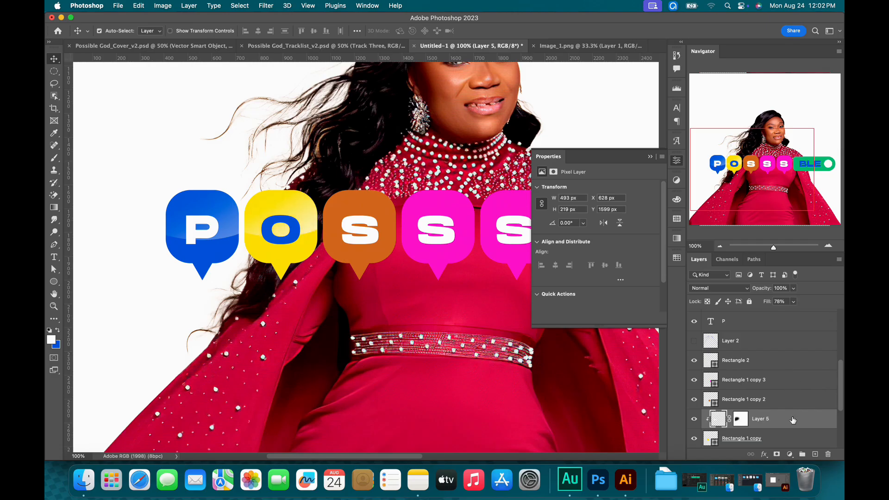
key("super+0")
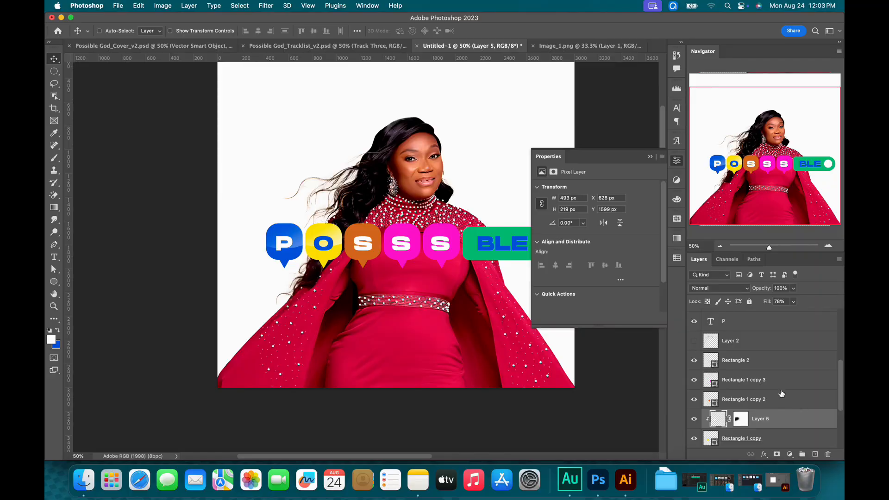
key("super+plus")
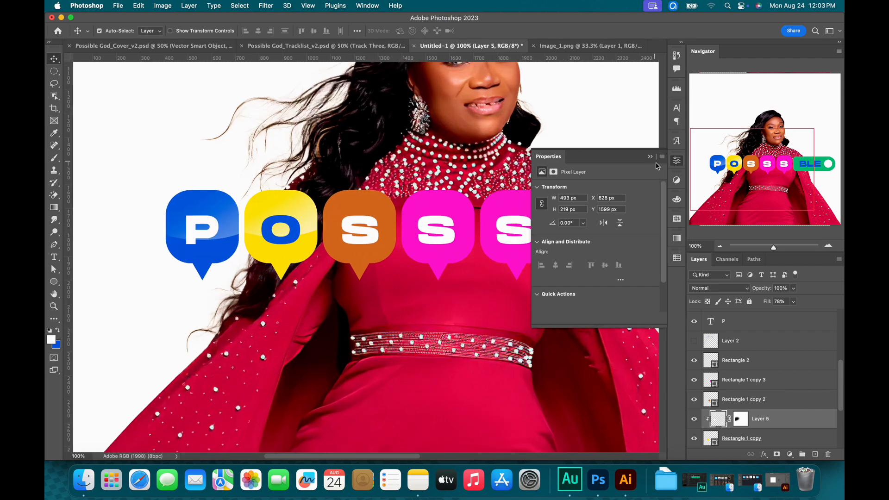
Duplicate the yellow bubble's highlight and place the copy over the upper half of the orange S bubble.
left_click(650, 157)
key("super+j")
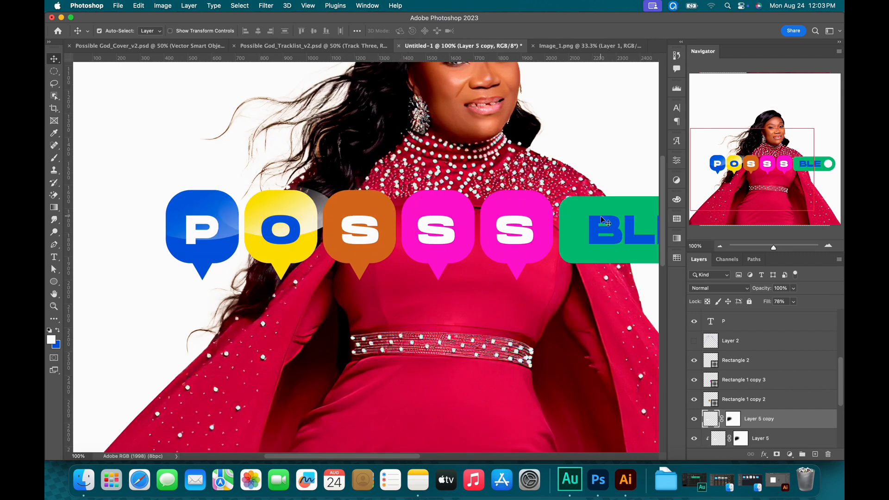
left_click_drag(311, 222, 385, 231)
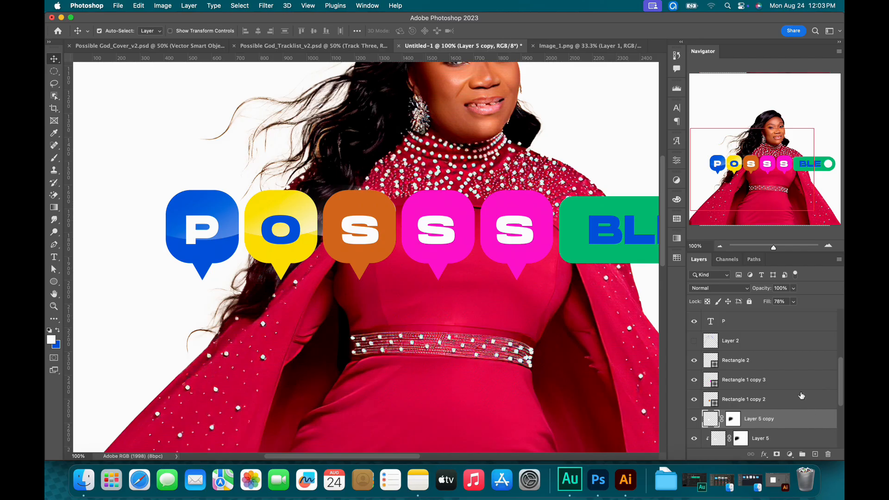
Reorder the highlight copy directly above the orange bubble's layer, Rectangle 1 copy 2, and clip it to that shape.
left_click_drag(787, 420, 760, 374)
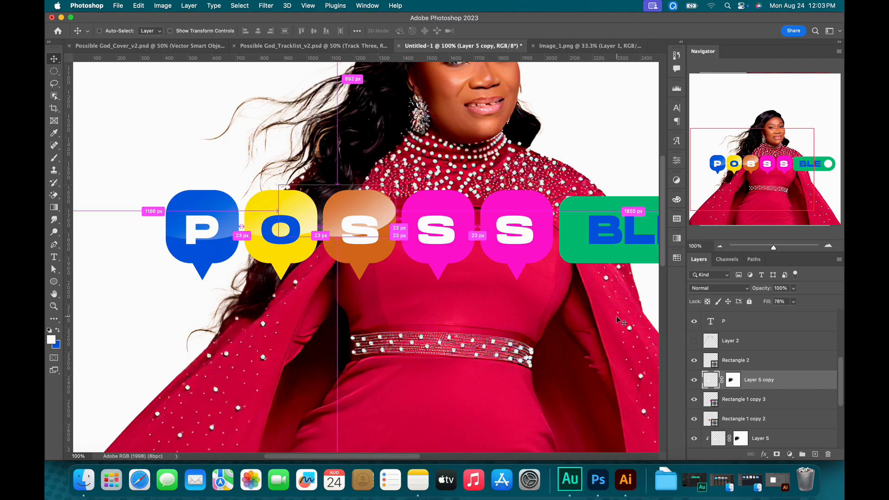
key("super+alt+g")
key("super+alt+g")
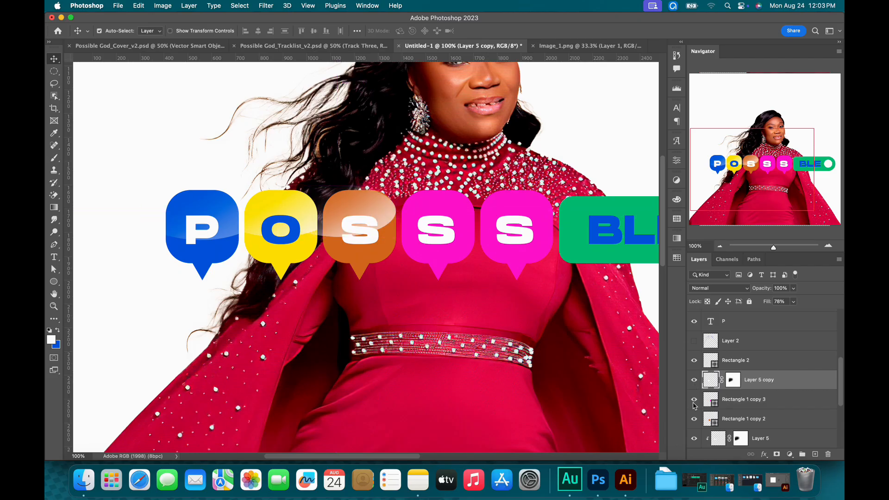
left_click_drag(773, 392, 771, 410)
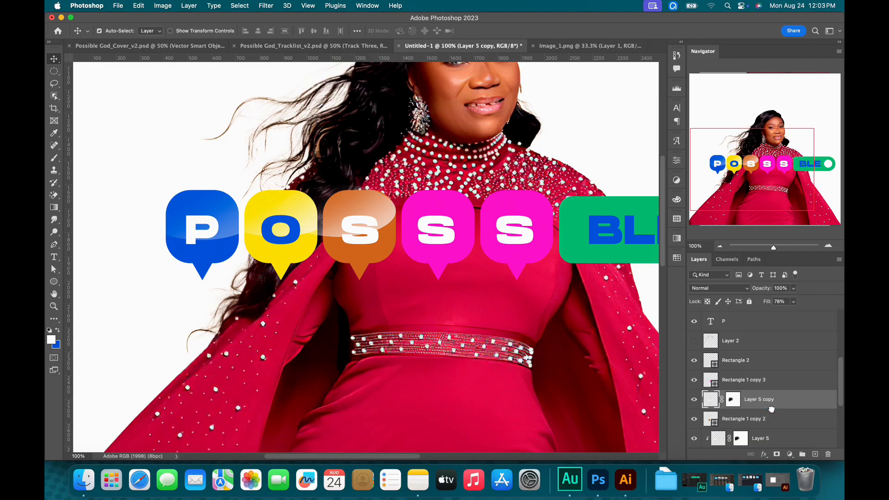
key("super+alt+g")
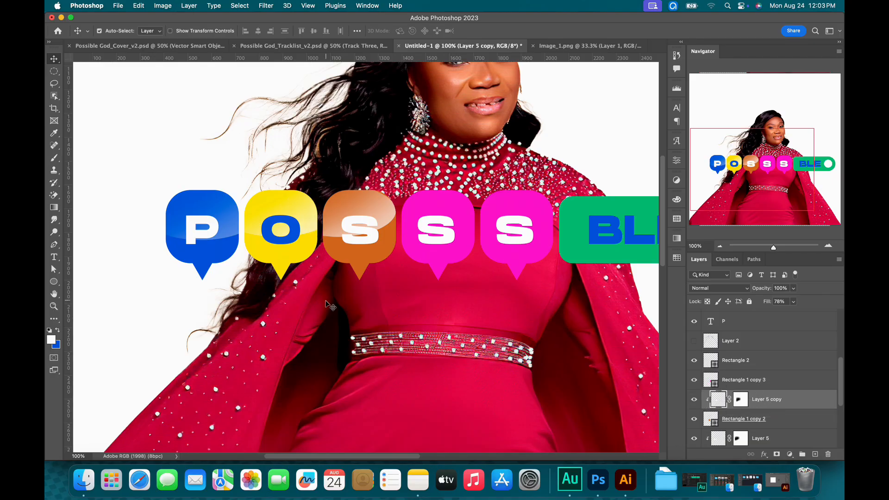
Paste a highlight copy above the first pink S bubble's layer, Rectangle 1 copy 3, and position it over that bubble's upper half.
key("super+minus")
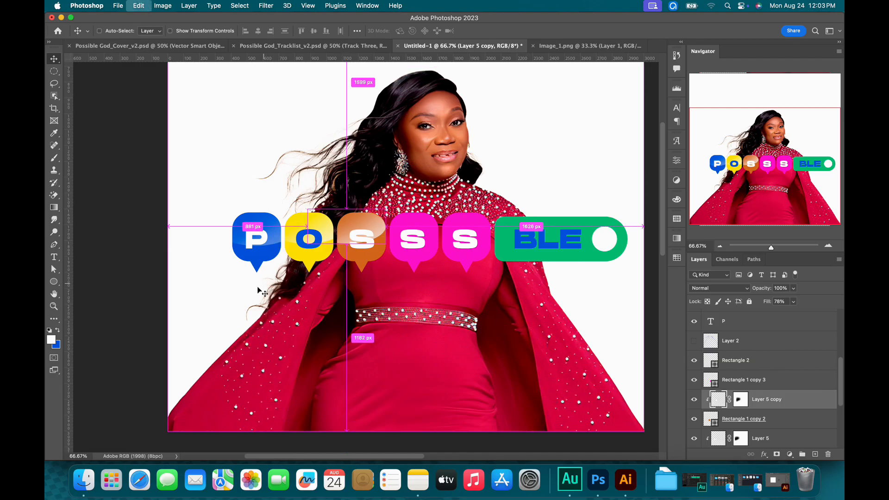
left_click(429, 233, "super")
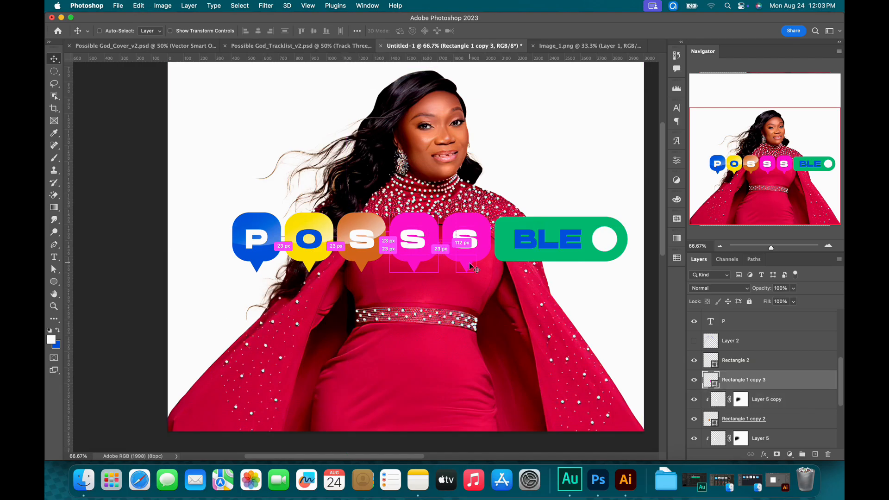
key("super+v")
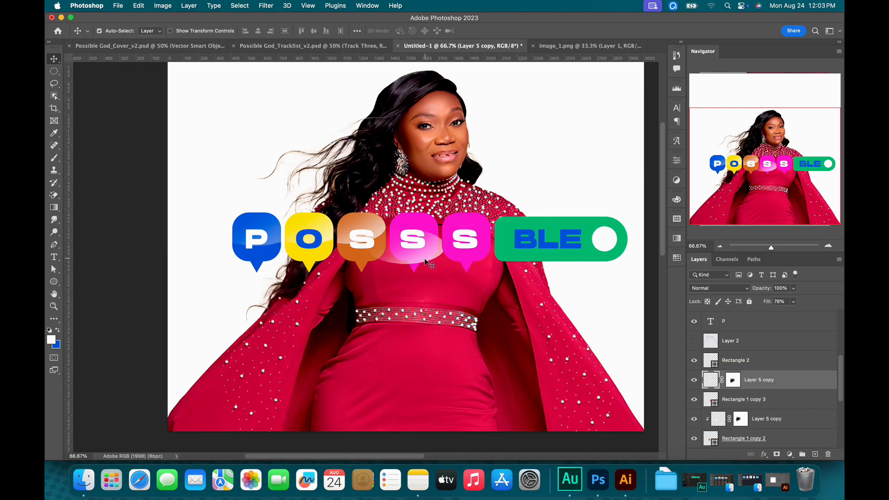
left_click_drag(425, 262, 468, 265)
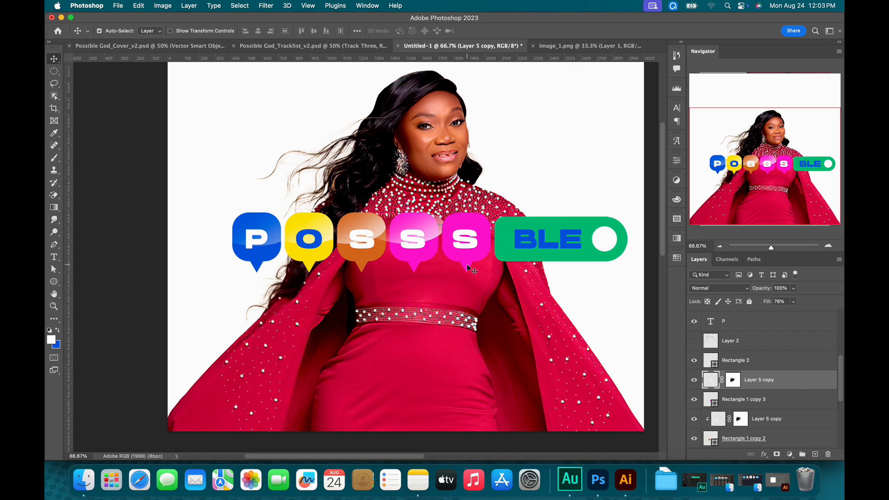
Clip the highlight copy to the first pink S bubble's shape, Rectangle 1 copy 3, and check the result.
key("alt+super+g")
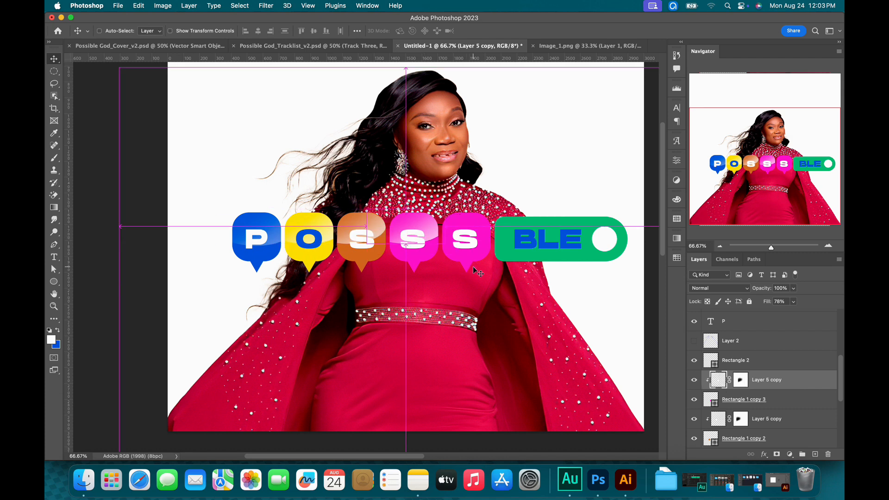
key("super+minus")
key("super+plus")
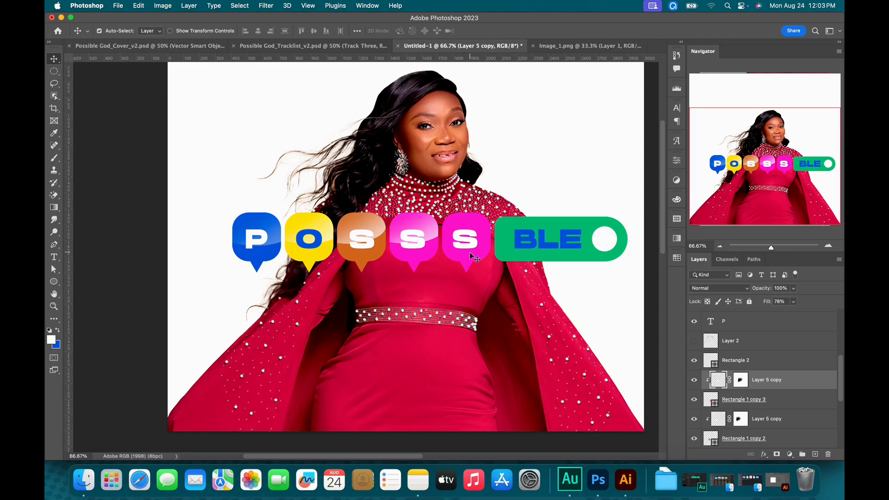
Paste a highlight copy above Rectangle 1 copy 4, nudge it over the second pink S bubble's upper half, and clip it to that shape.
left_click(546, 258)
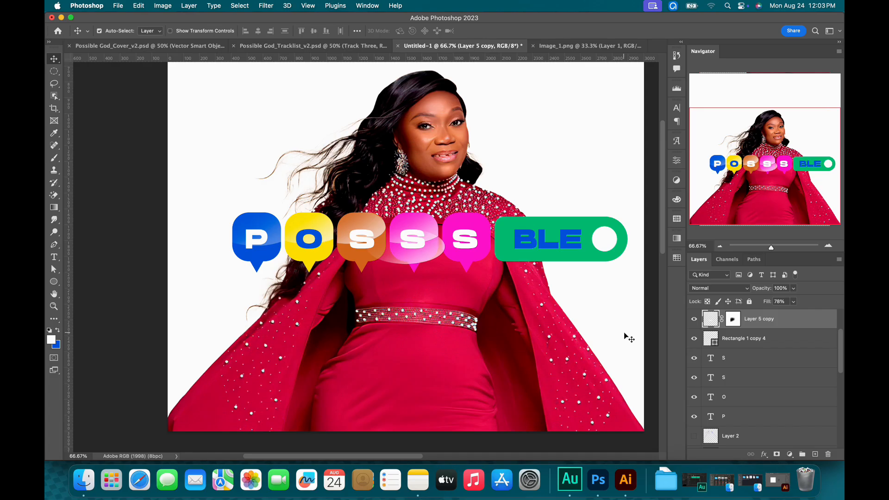
key("shift+Right")
key("shift+Right")
key("shift+Right")
key("shift+Right")
key("shift+Right")
key("shift+Right")
key("shift+Right")
key("shift+Right")
key("shift+Right")
key("shift+Right")
key("shift+Right")
key("shift+Right")
key("shift+Right")
key("shift+Right")
key("shift+Right")
key("shift+Right")
key("shift+Right")
key("shift+Right")
key("shift+Right")
key("shift+Right")
key("shift+Right")
key("shift+Up")
key("shift+Up")
key("shift+Up")
key("shift+Up")
key("shift+Up")
key("shift+Up")
key("shift+Up")
key("shift+Up")
key("shift+Up")
key("shift+Up")
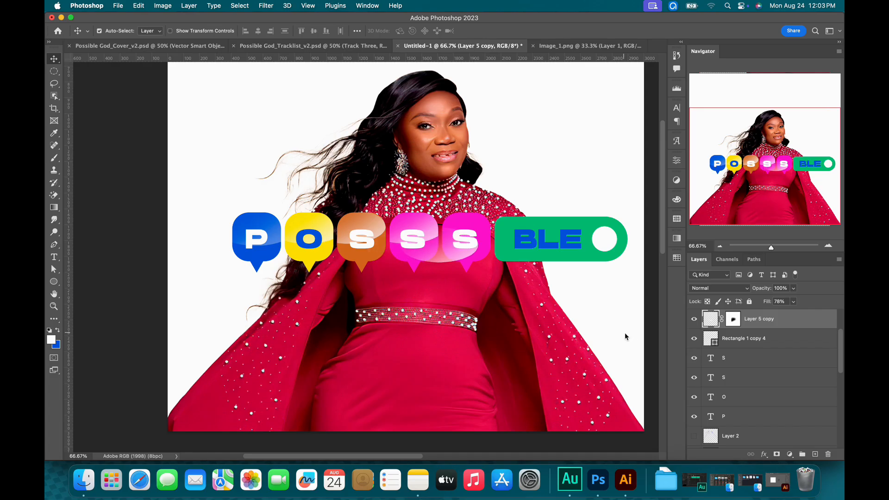
key("shift+Right")
key("shift+Right")
key("shift+Right")
key("shift+Right")
key("shift+Right")
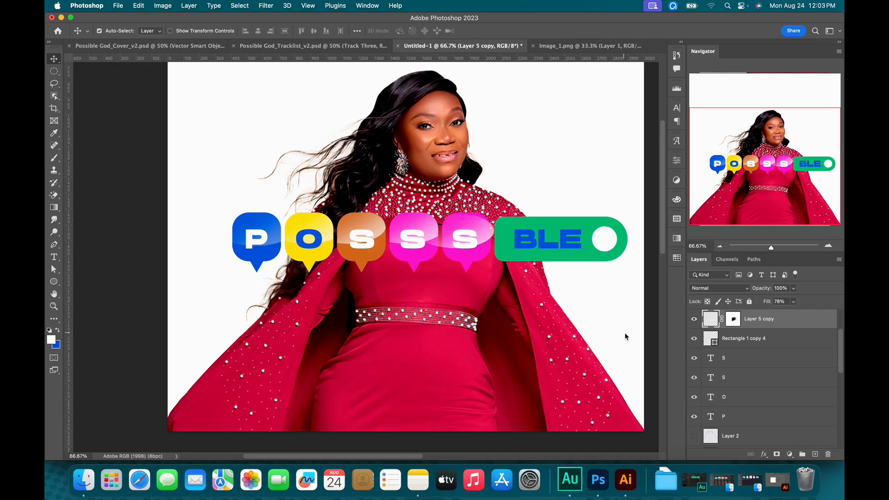
key("shift+Up")
key("shift+Up")
key("shift+Up")
key("shift+Up")
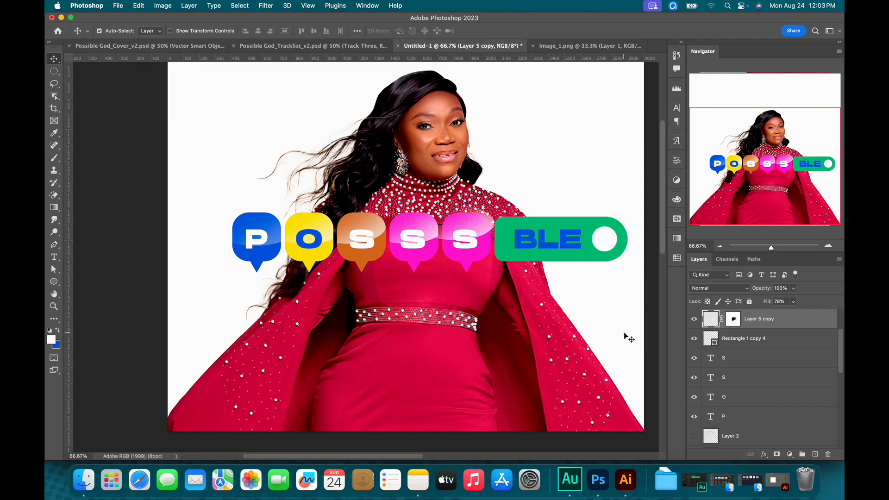
key("super+alt+g")
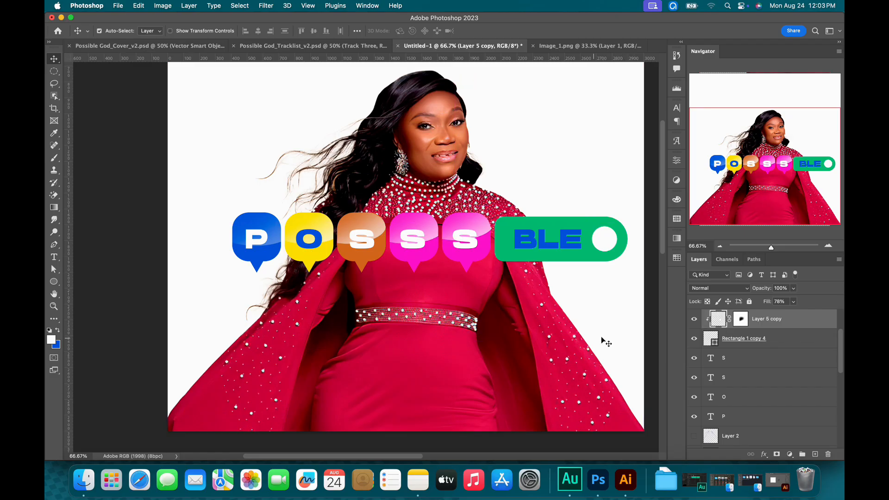
Lower the fill of the first pink S bubble's highlight to 41%.
mouse_move(383, 269)
left_mouse_down()
mouse_move(337, 268)
mouse_move(372, 269)
left_mouse_up()
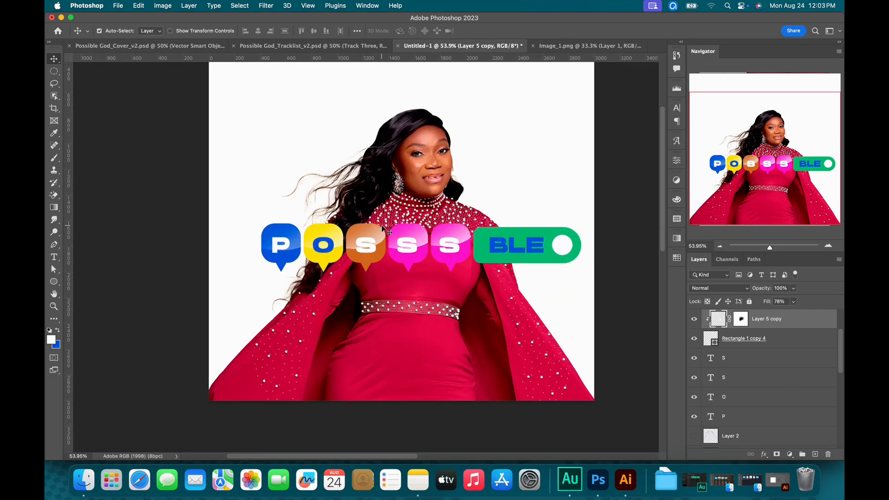
left_click(377, 233)
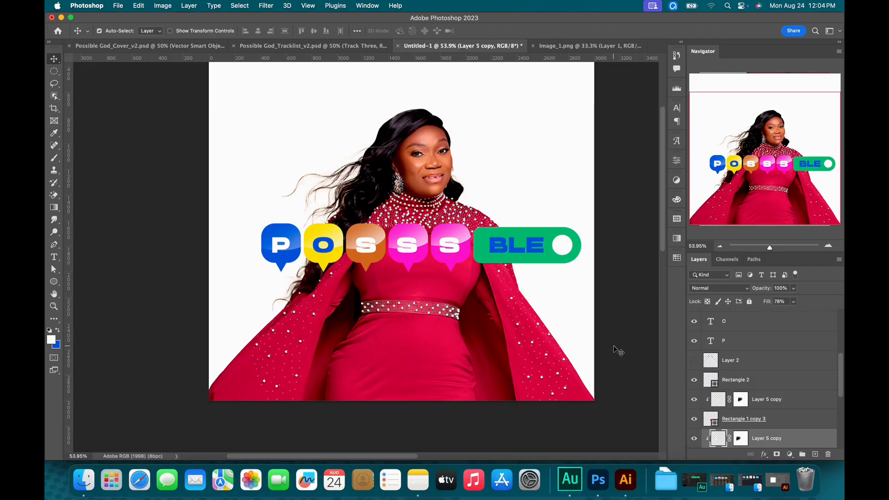
left_click(694, 359)
left_click(431, 247)
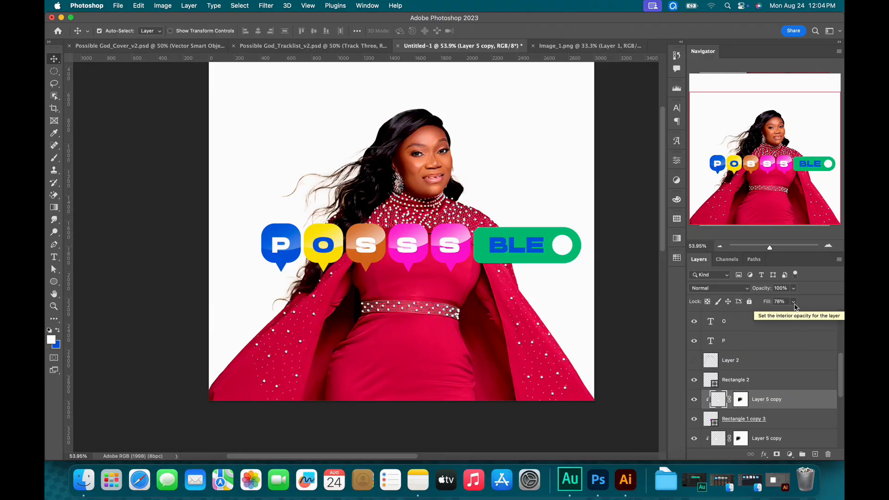
left_click(793, 303)
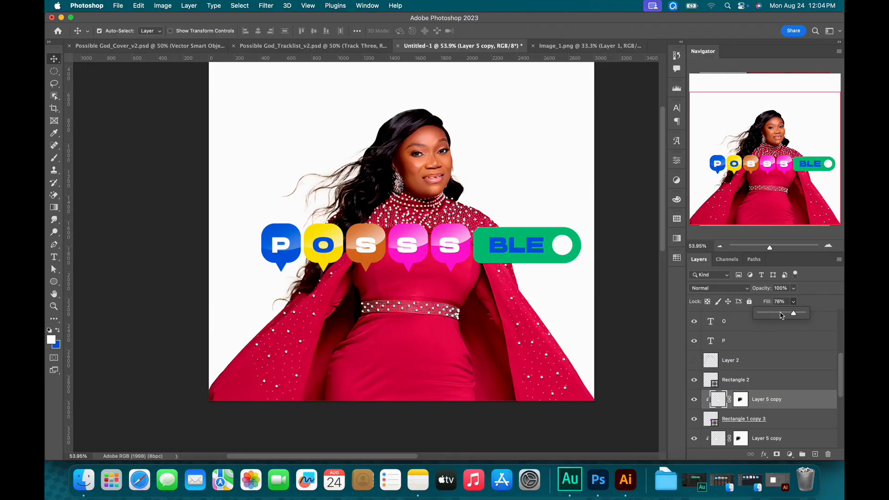
left_click_drag(787, 318, 780, 318)
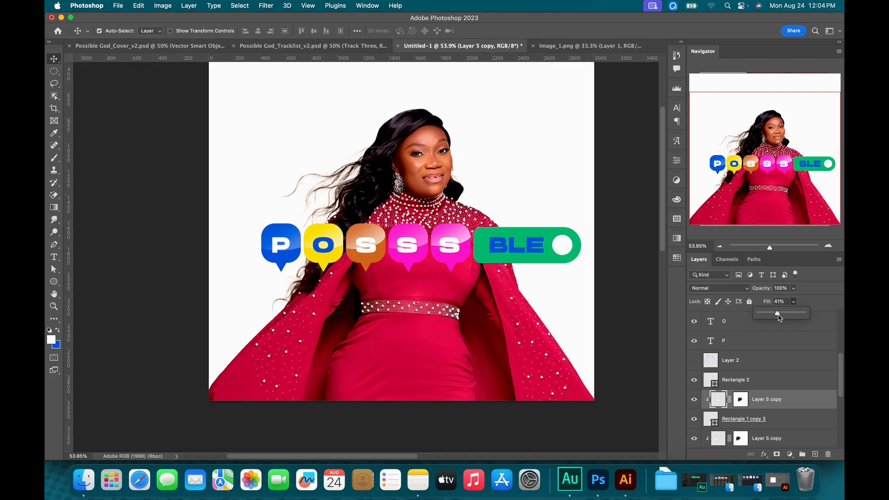
Set the fill of the second pink S bubble's highlight to 42%.
left_click(463, 240)
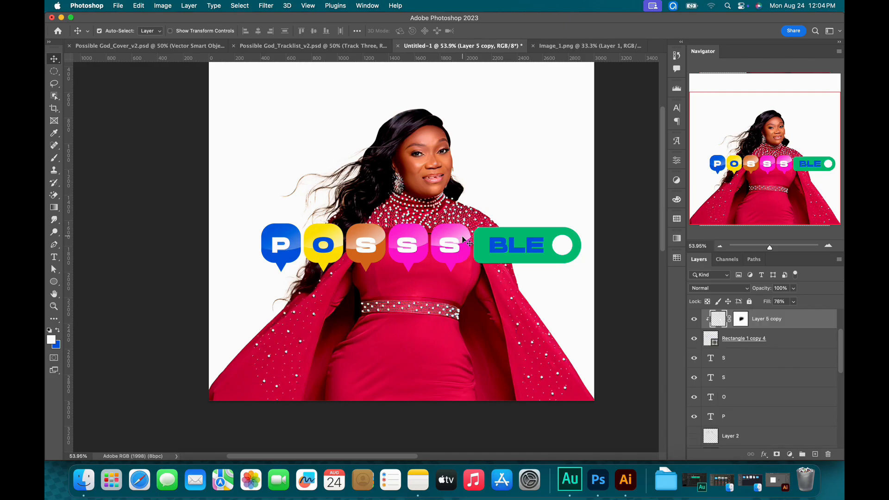
left_click(780, 302)
type("42")
key("Return")
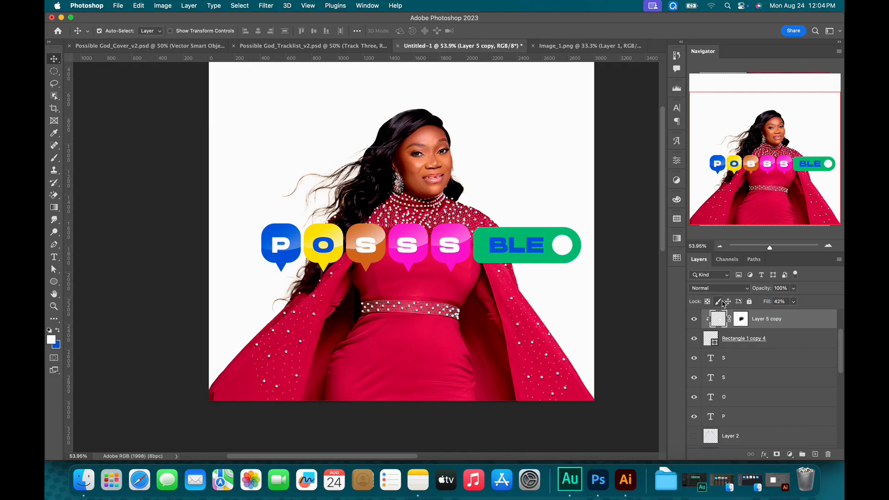
Lower the fill of the orange S bubble's highlight to 34%.
left_click(373, 246)
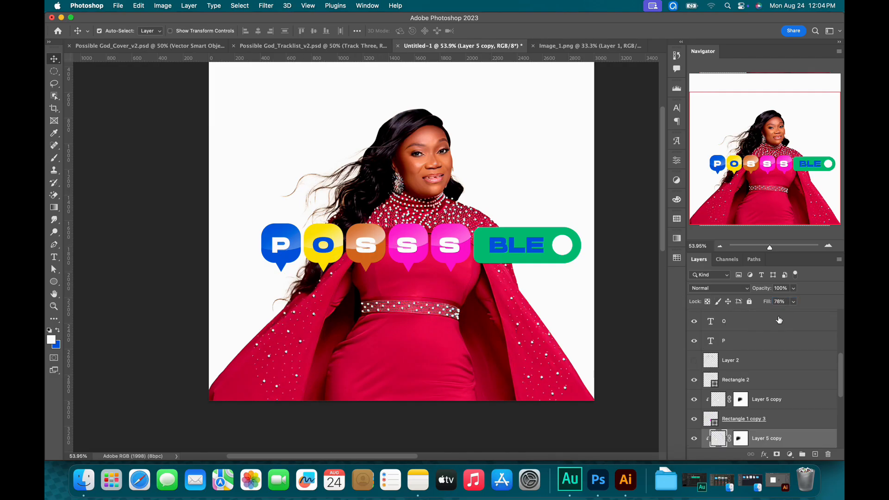
left_click(793, 301)
left_click_drag(795, 314, 775, 317)
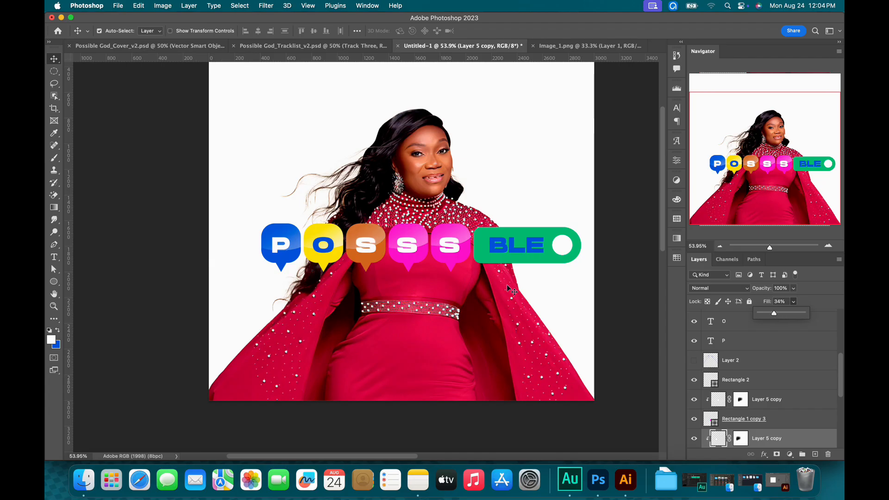
Add a new empty layer directly above the green BLE shape's layer, Rectangle 2.
left_click(548, 258)
key("super+minus")
key("super+minus")
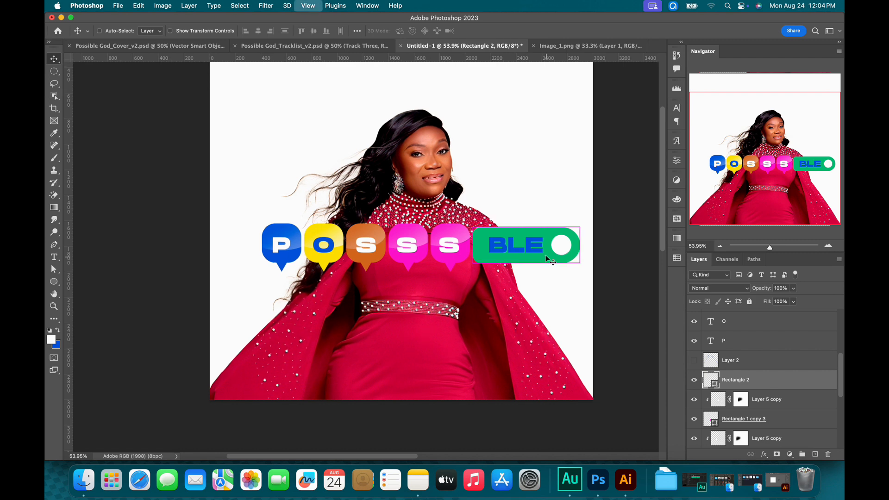
key("super+plus")
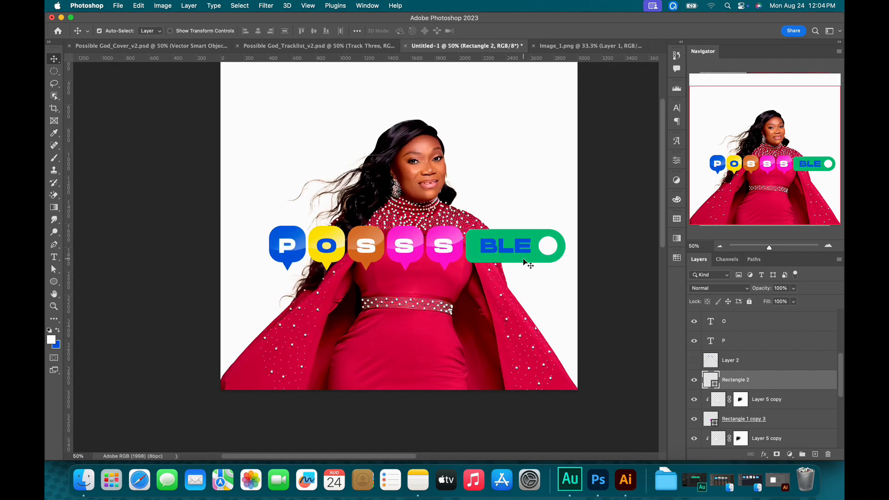
left_click(815, 454)
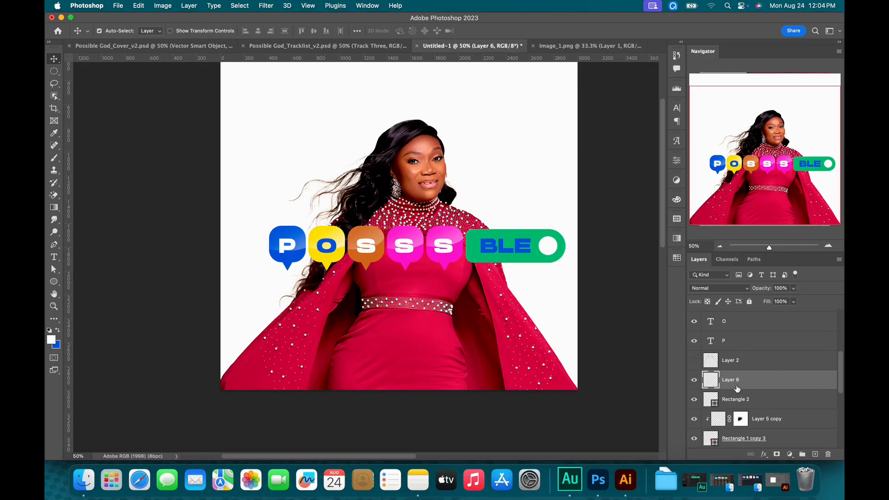
Select a wide ellipse over the upper part of the green BLE shape, fill it with white on the new layer, and deselect.
key("m")
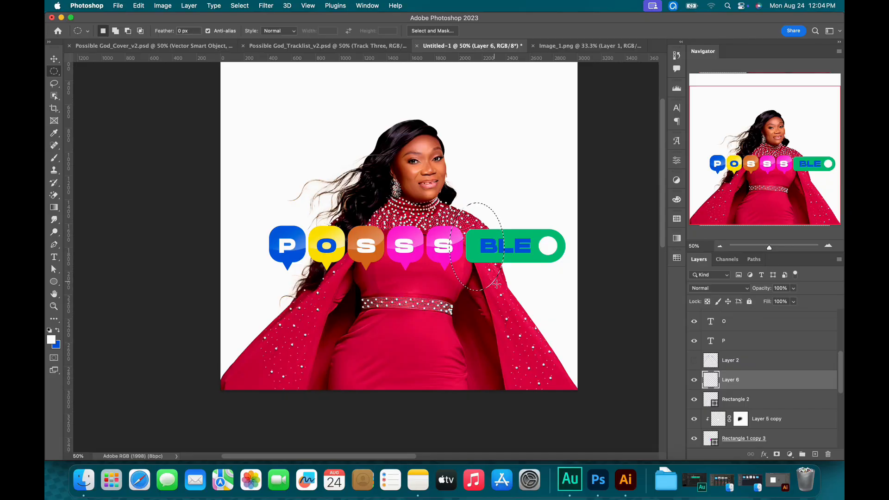
key("super+d")
left_click_drag(455, 201, 559, 266)
key("alt")
key("Delete")
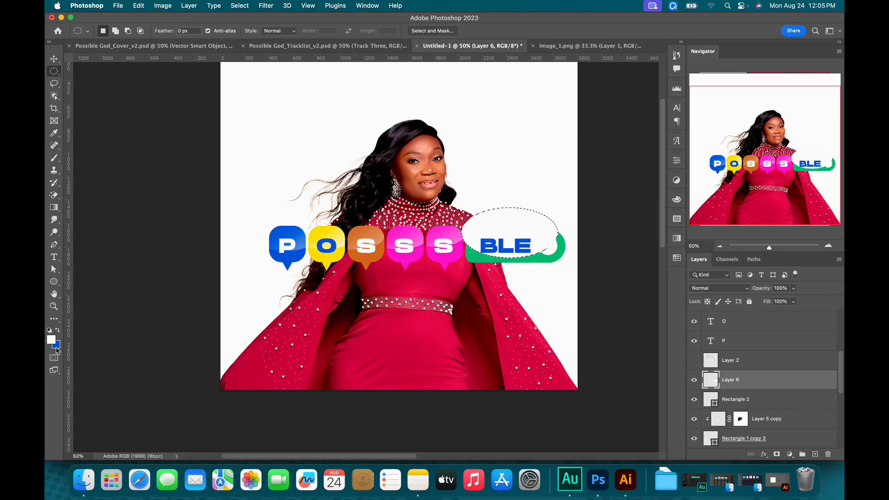
left_click(83, 348)
Rotate the white ellipse about 24° counterclockwise, scale it to about 120%, and clip it to the green shape, Rectangle 2.
key("super+t")
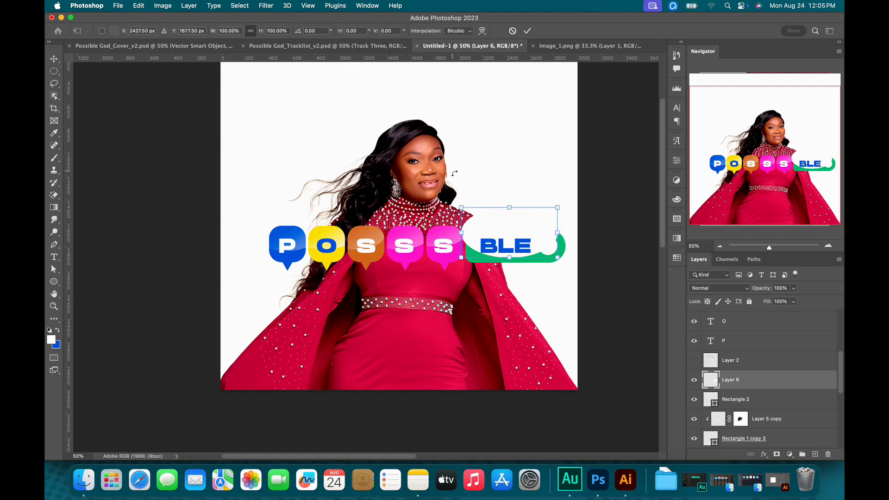
left_click_drag(454, 174, 414, 188)
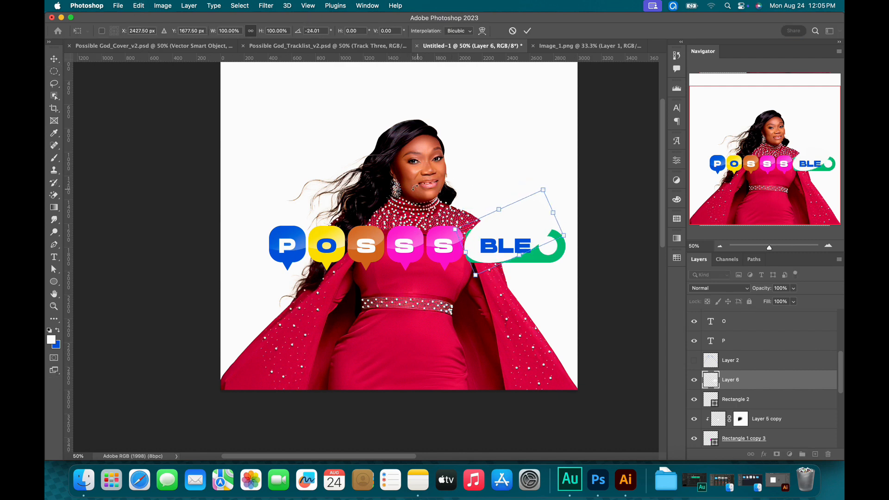
left_click_drag(453, 220, 433, 228)
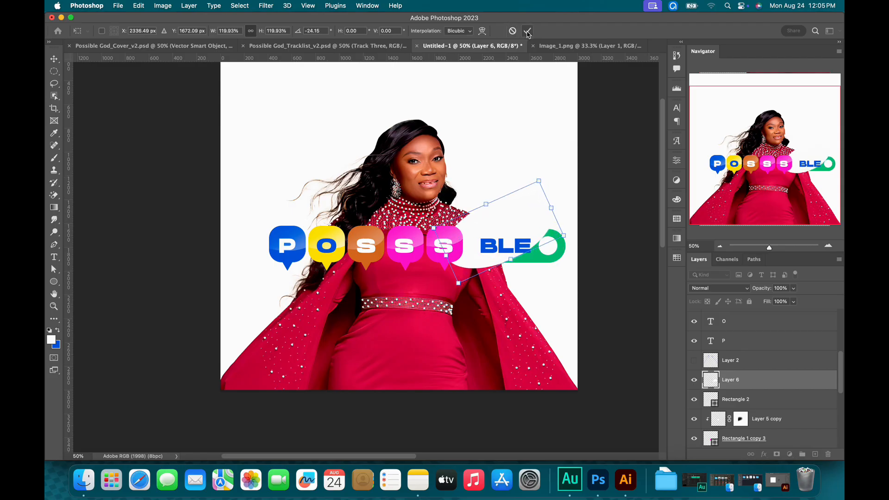
left_click(528, 31)
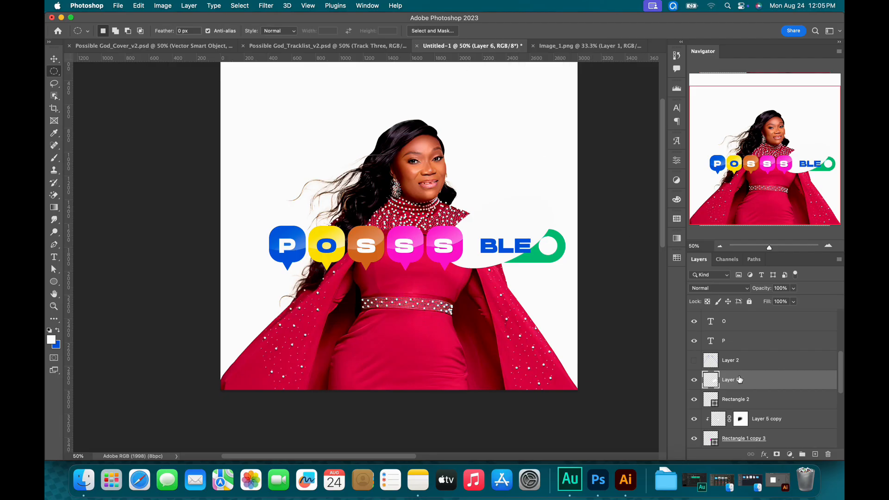
key("super+alt+g")
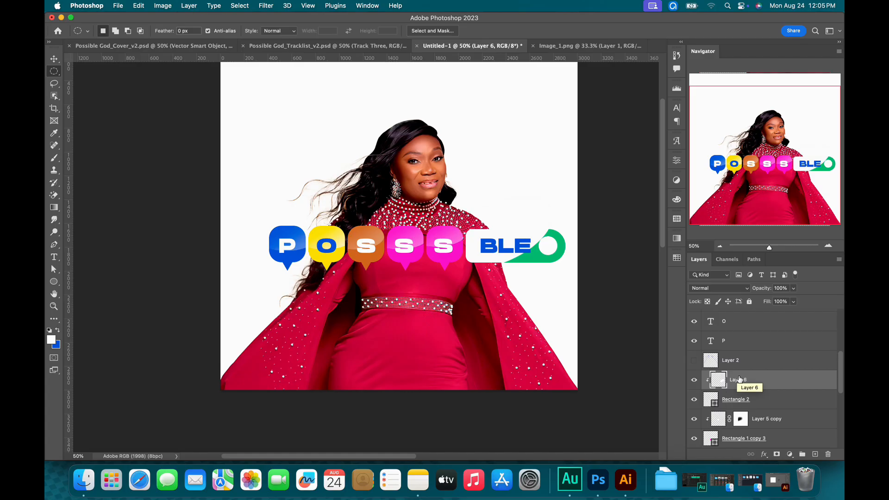
Lower the fill of the green shape's white highlight, Layer 6, to 43%.
left_click(793, 302)
left_click_drag(781, 322, 772, 319)
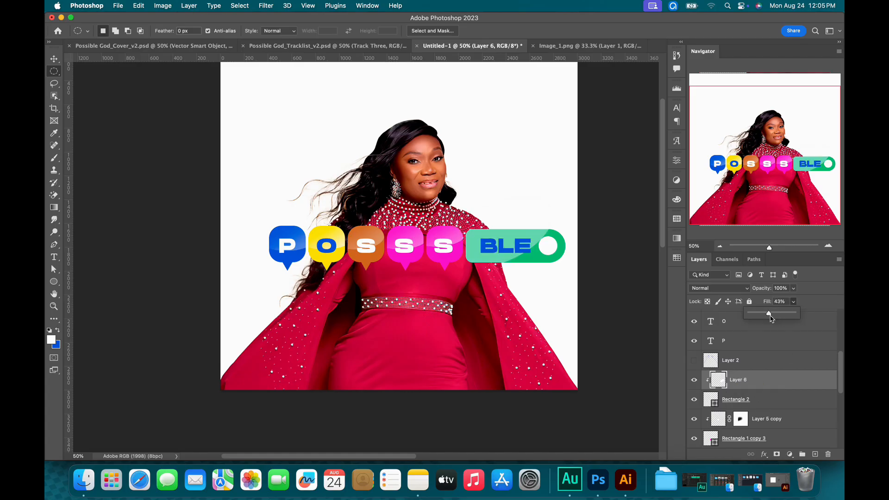
left_click(792, 386)
Rotate the green shape's highlight about another 19° counterclockwise so its edge crosses the pill more steeply.
key("super+t")
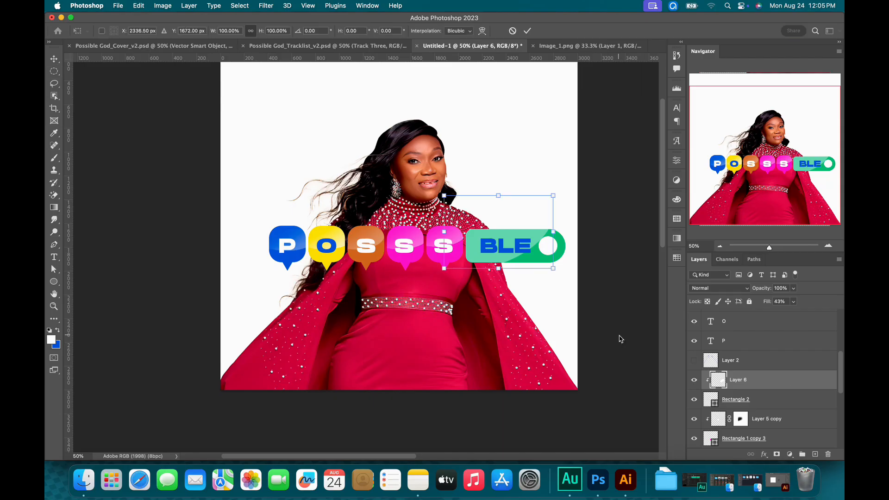
left_click_drag(549, 318, 558, 283)
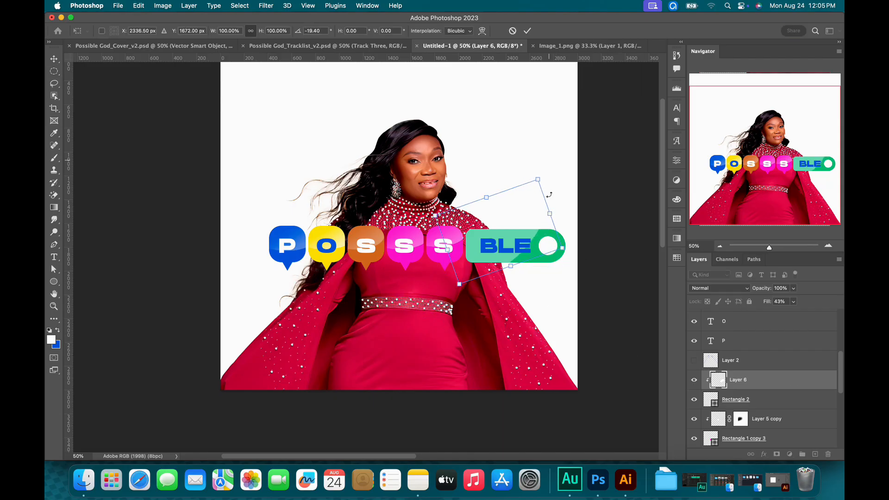
key("Return")
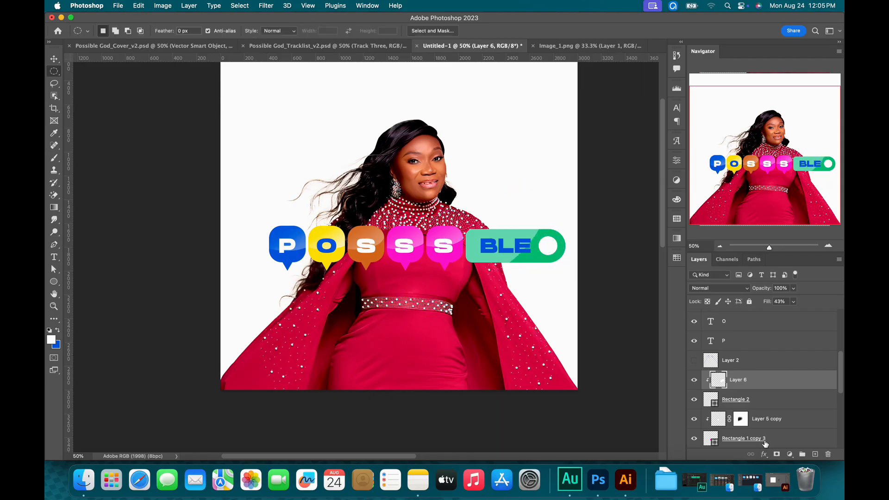
Add a mask to Layer 6 and fade the highlight's left part with a soft black brush of about 1300 px at 58% opacity.
left_click(777, 455)
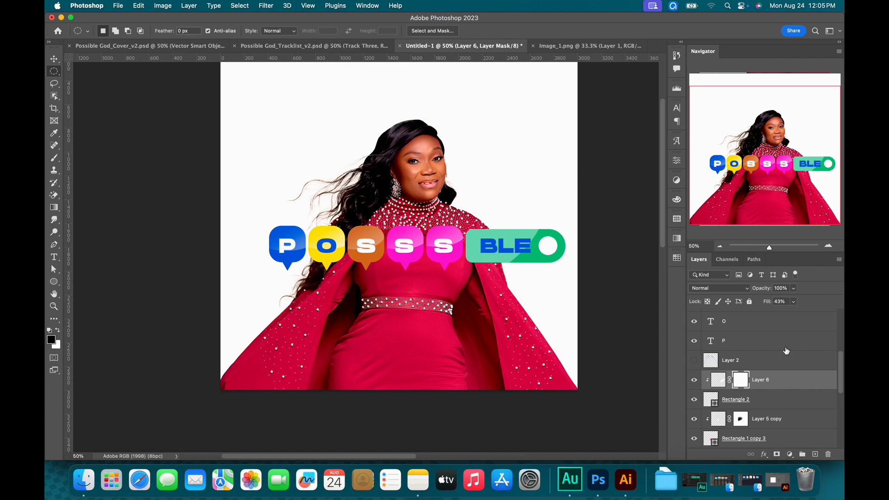
key("b")
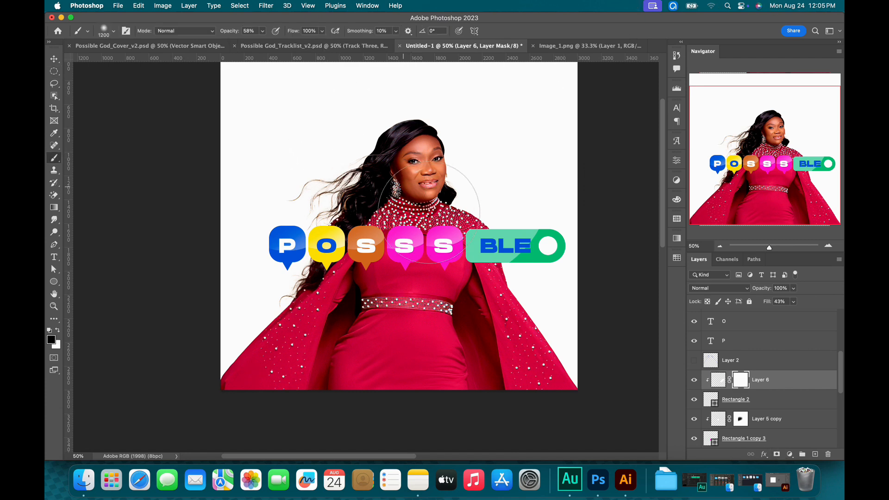
key("bracketright")
key("bracketright")
key("bracketright")
key("bracketright")
key("bracketright")
key("bracketright")
key("bracketright")
left_click(474, 239)
left_click(476, 246)
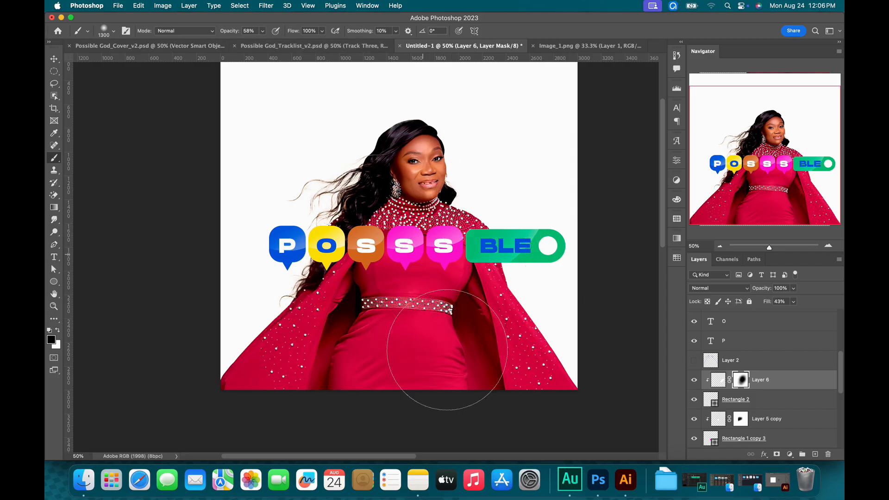
Add an Inner Glow effect to the green shape, Rectangle 2, and set its size to 29 px.
key("v")
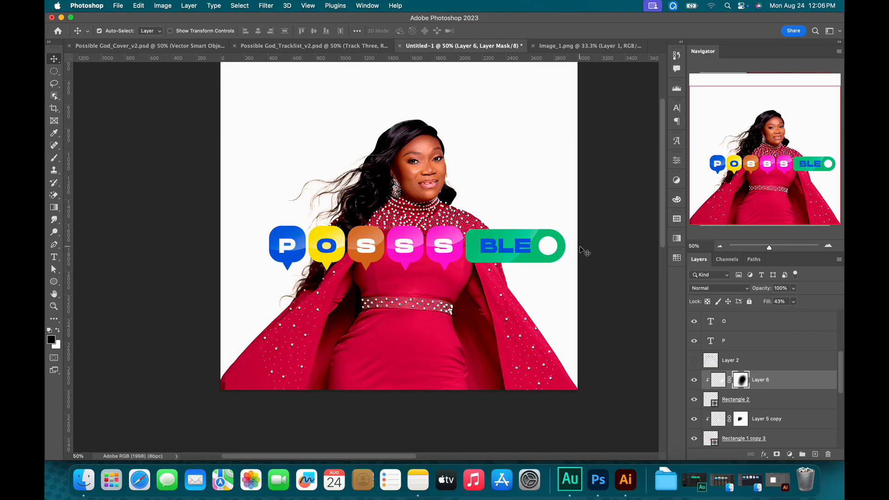
left_click(778, 401)
double_click(779, 403)
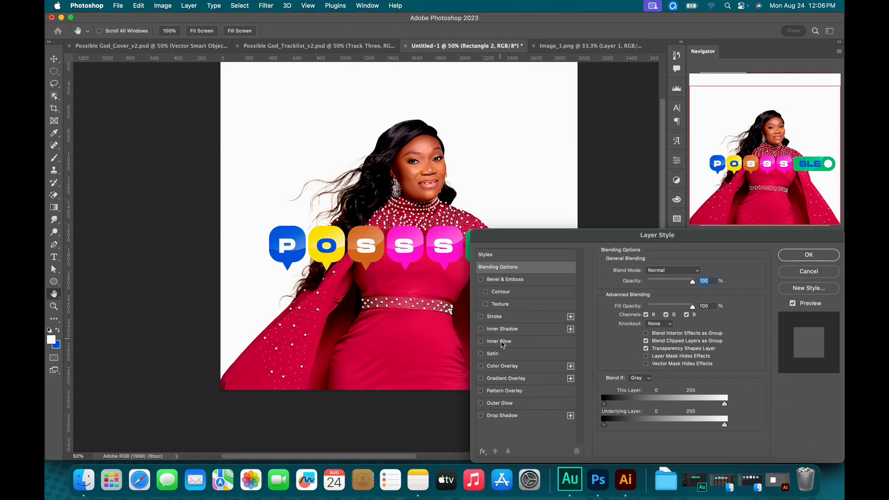
left_click(504, 319)
left_click_drag(554, 239, 600, 240)
left_click(529, 317)
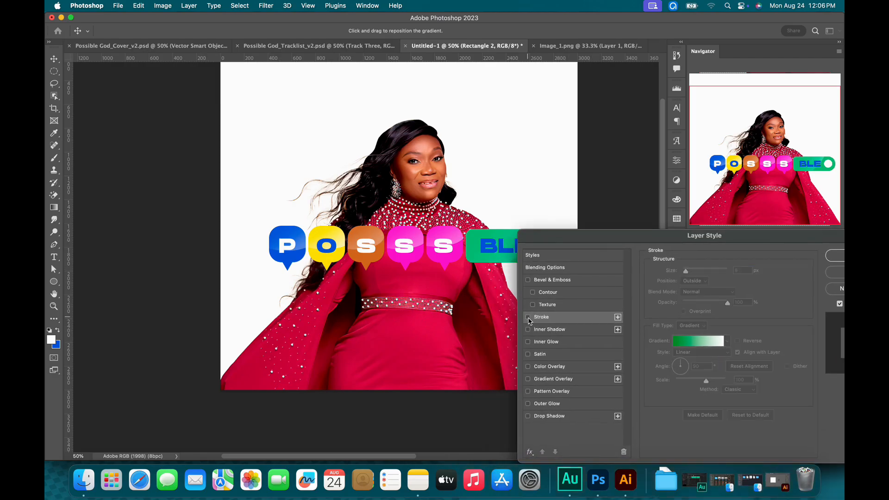
left_click(569, 343)
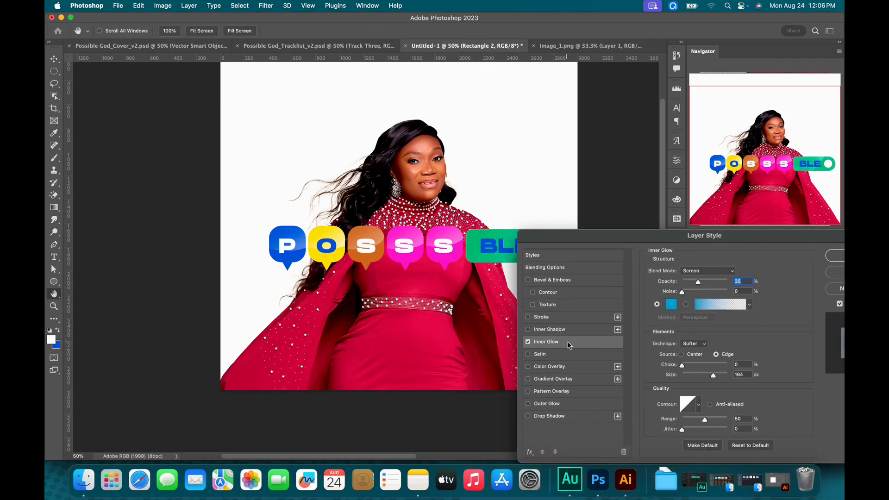
left_click_drag(532, 247, 592, 198)
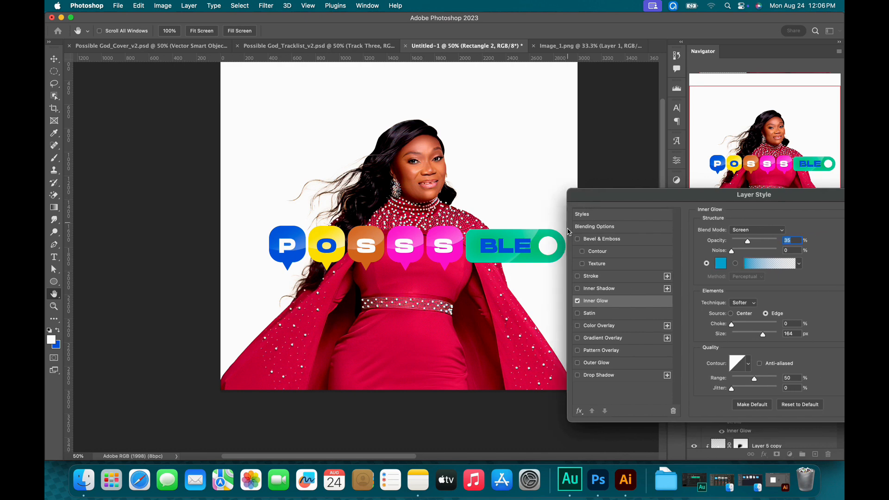
left_click(796, 336)
type("29")
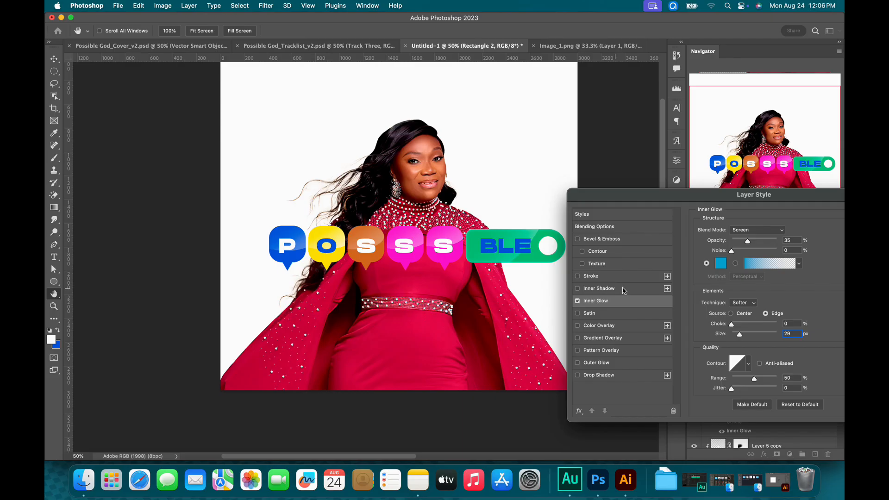
Copy the inner glow hex code 48ff77 from the color list in Notes and set it as Rectangle 2's glow color in Photoshop.
left_click(418, 480)
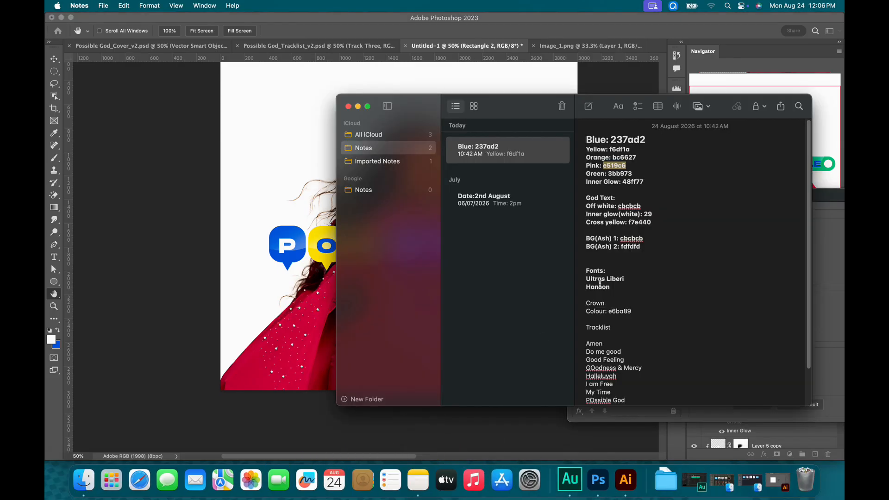
left_click(621, 223)
left_click_drag(624, 181, 662, 186)
key("super+c")
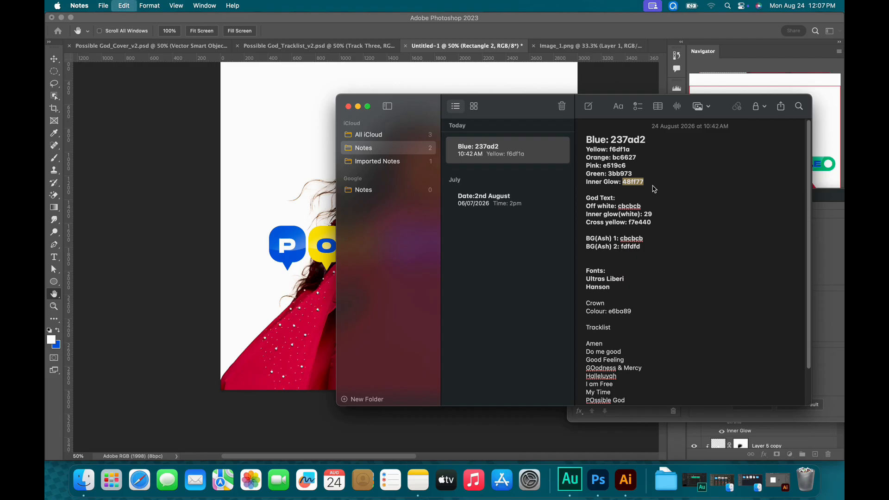
left_click(580, 34)
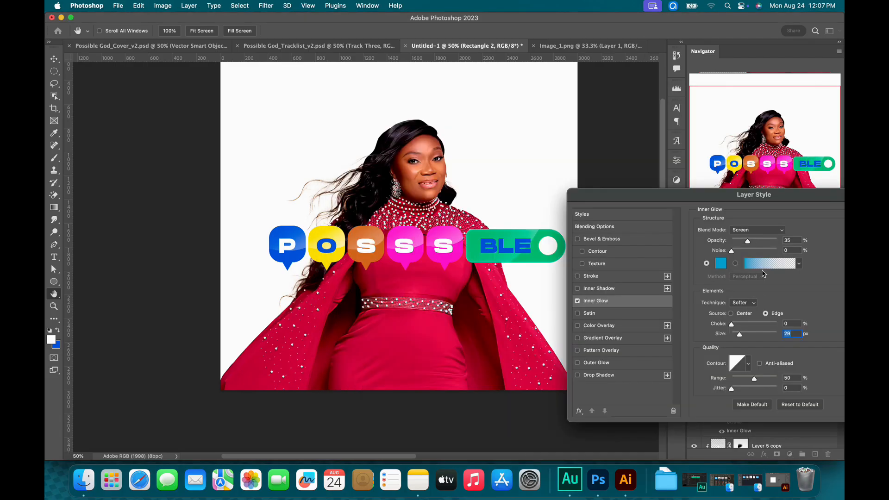
left_click(723, 265)
key("super+v")
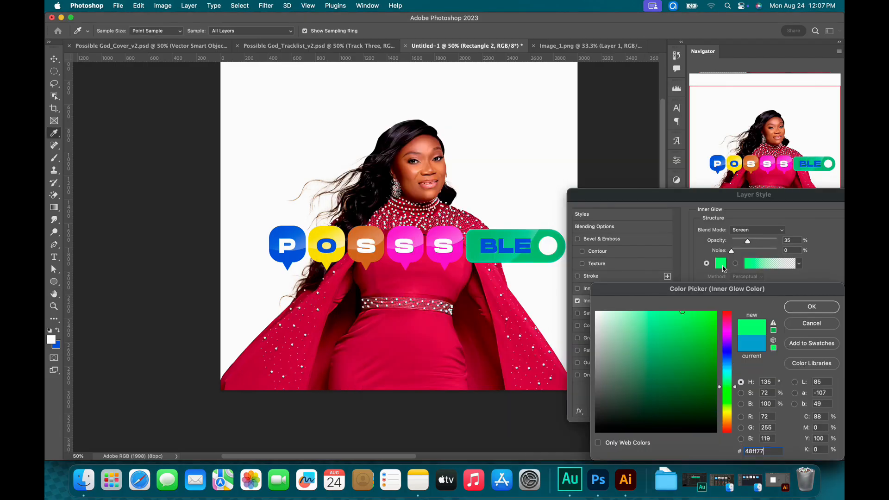
key("Return")
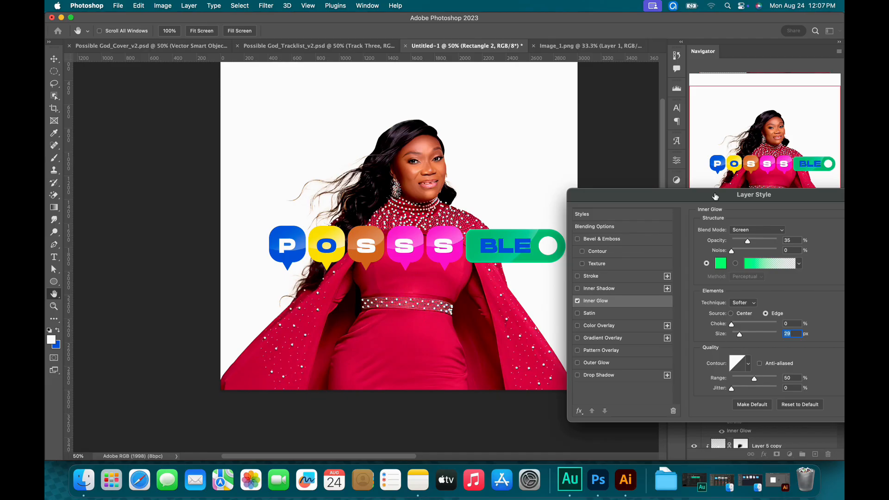
Raise the opacity of Rectangle 2's inner glow to 100% and apply the layer style.
left_click(764, 241)
left_click_drag(765, 241, 767, 242)
left_click_drag(768, 247, 790, 245)
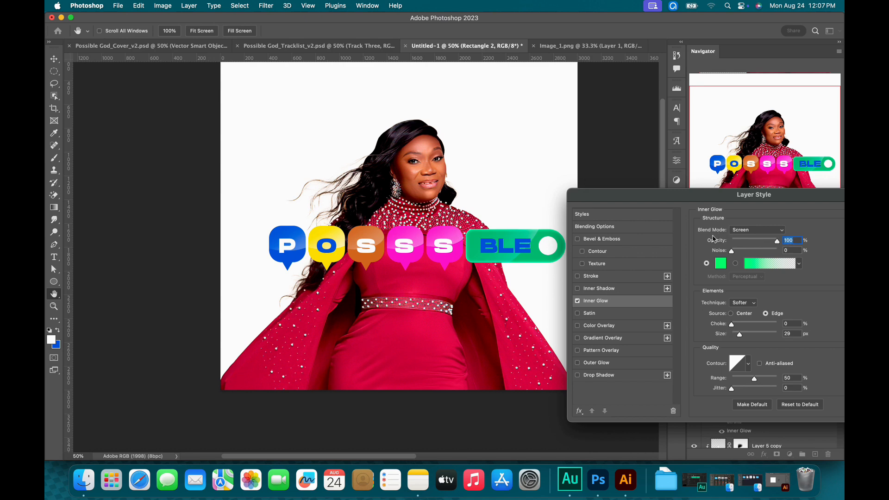
left_click_drag(786, 196, 737, 203)
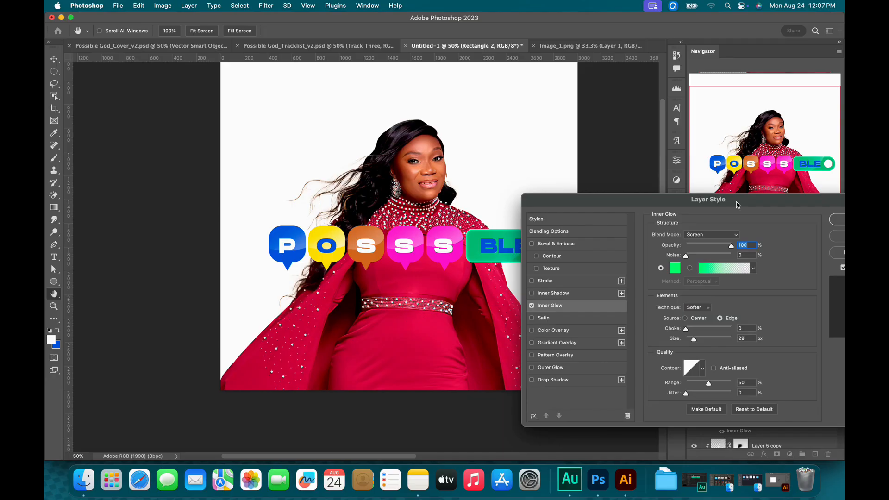
left_click(833, 222)
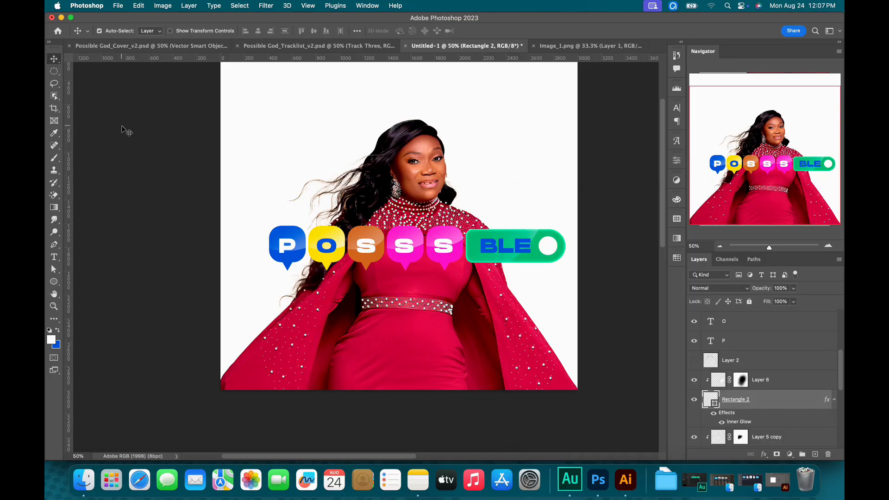
Check the pill in Possible God_Cover_v2.psd, then convert Rectangle 2 in Untitled-1 to a smart object and soften it with a slight Gaussian Blur.
left_click(132, 48)
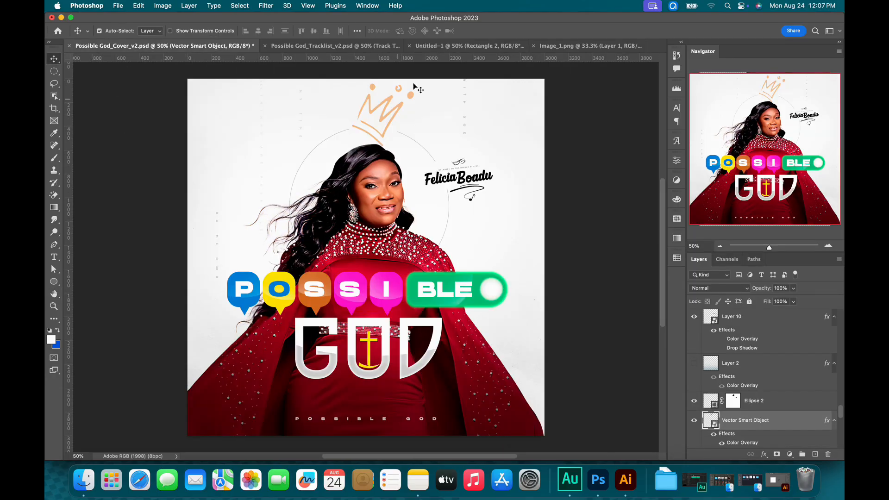
left_click(449, 46)
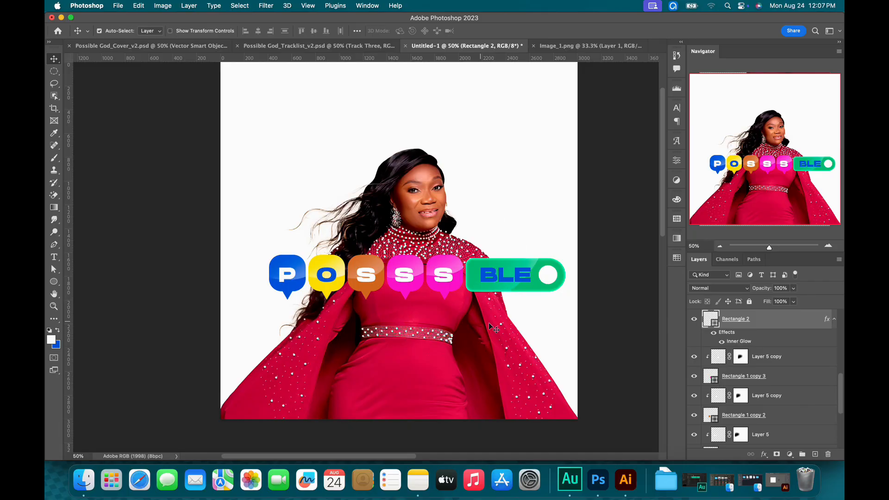
scroll(739, 353, "up", 3)
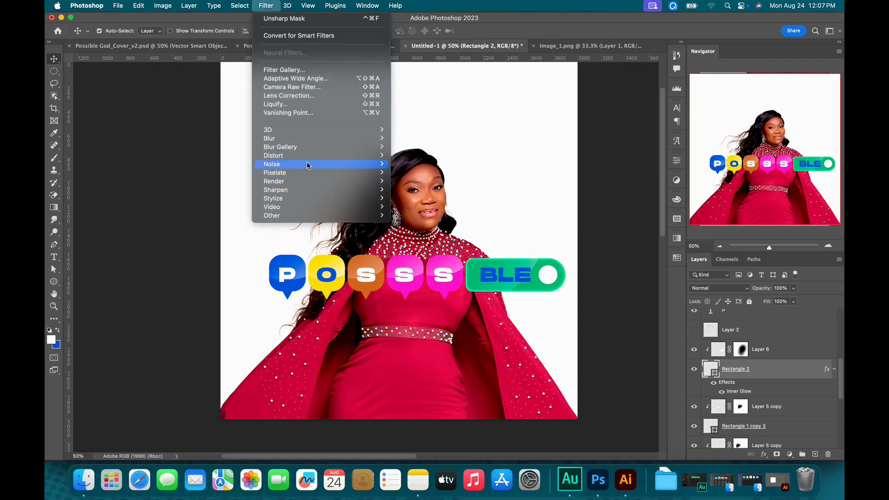
left_click(412, 176)
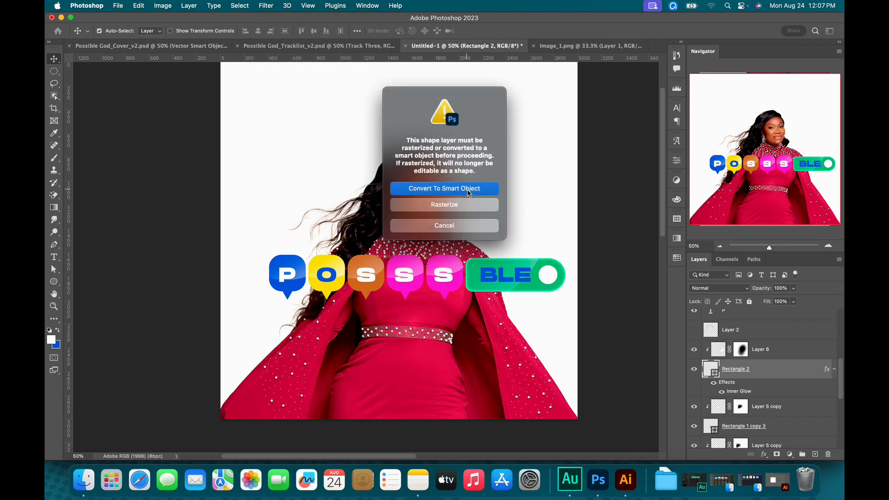
left_click(469, 193)
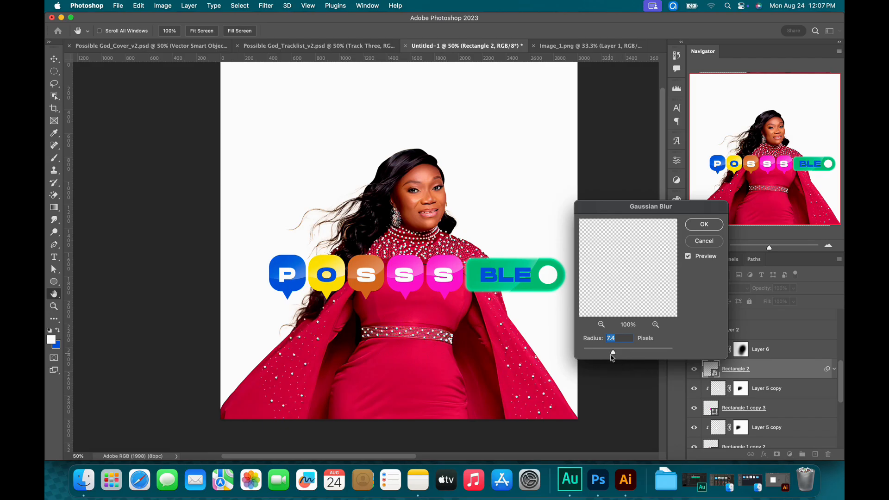
left_click_drag(611, 354, 605, 355)
left_click(707, 226)
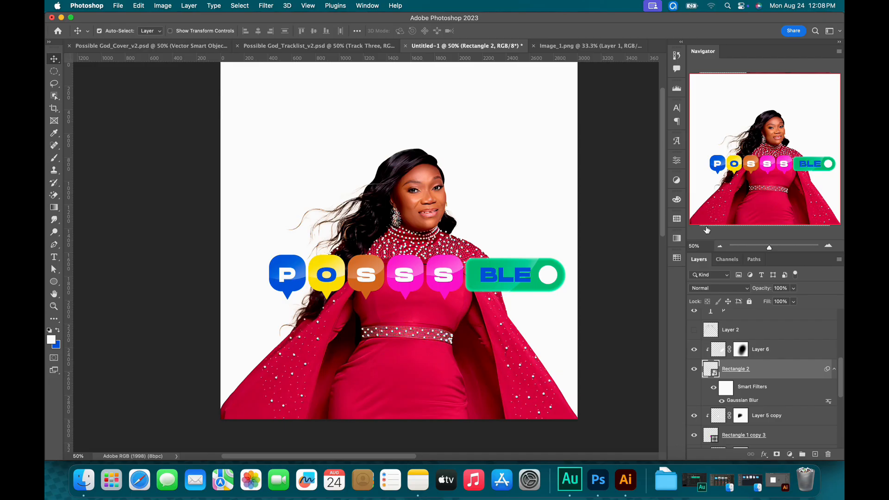
Compare with the cover and tracklist designs, then add an Inner Glow to the Rectangle 2 smart object in Untitled-1.
left_click(122, 46)
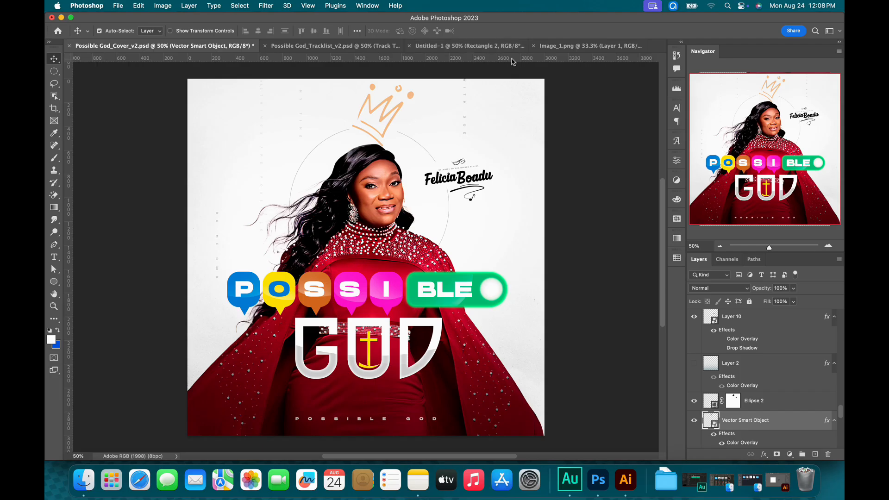
left_click(327, 47)
left_click(470, 46)
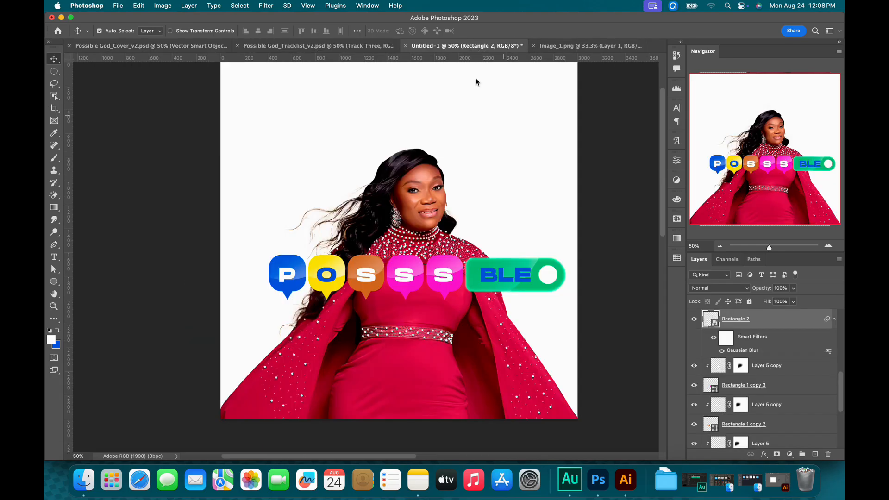
scroll(809, 324, "up", 2)
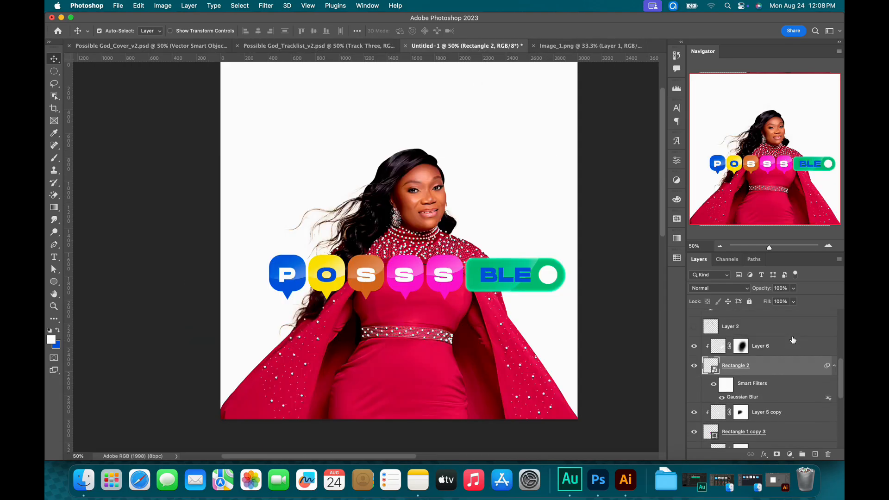
double_click(782, 371)
left_click_drag(542, 200, 612, 232)
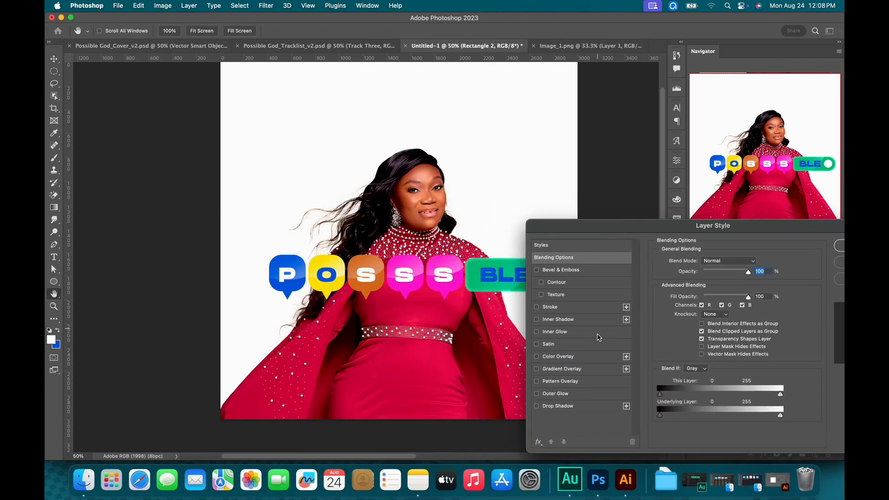
left_click(573, 334)
left_click_drag(590, 233, 640, 197)
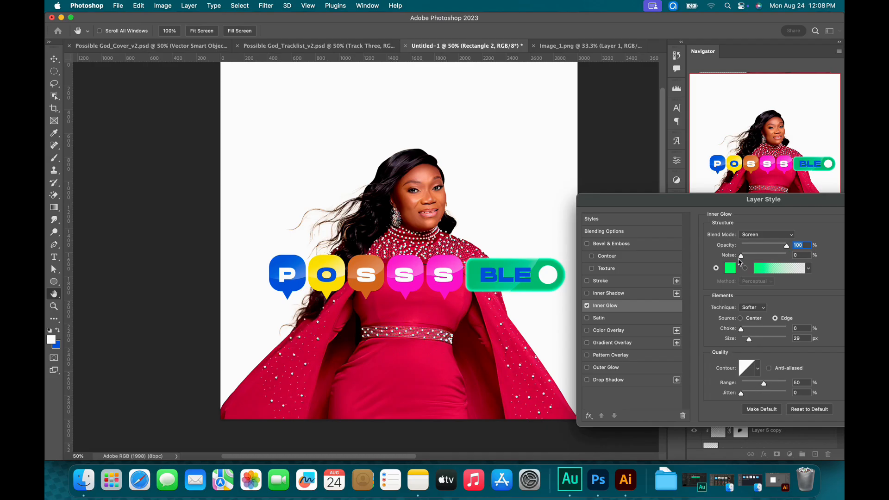
Change the smart object's inner glow blend mode to Normal and apply the layer style.
mouse_move(741, 257)
left_mouse_down()
mouse_move(755, 257)
mouse_move(738, 260)
left_mouse_up()
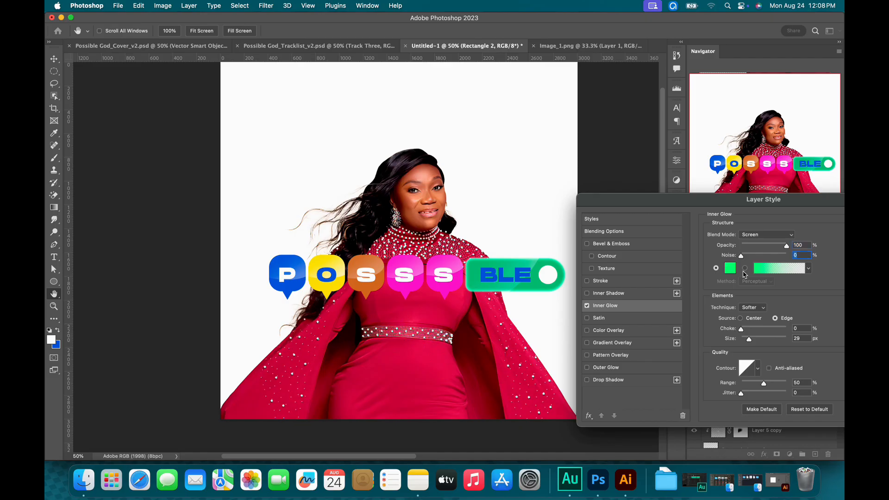
left_click(786, 237)
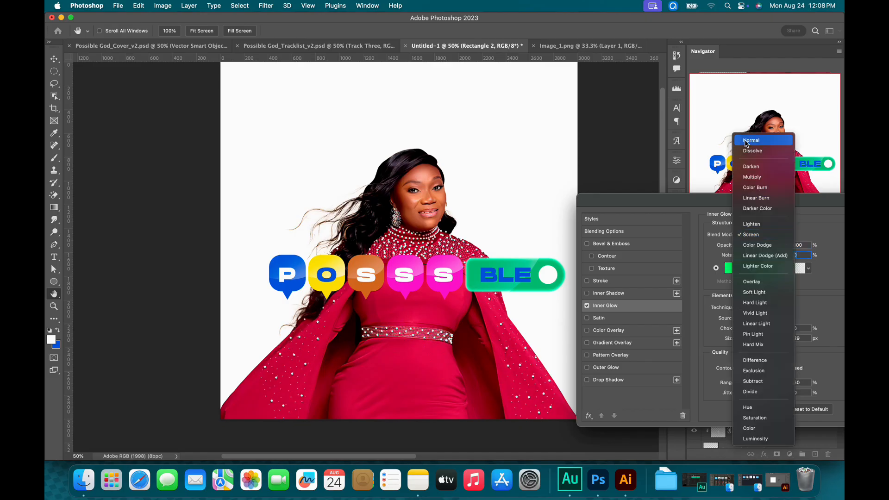
left_click(746, 143)
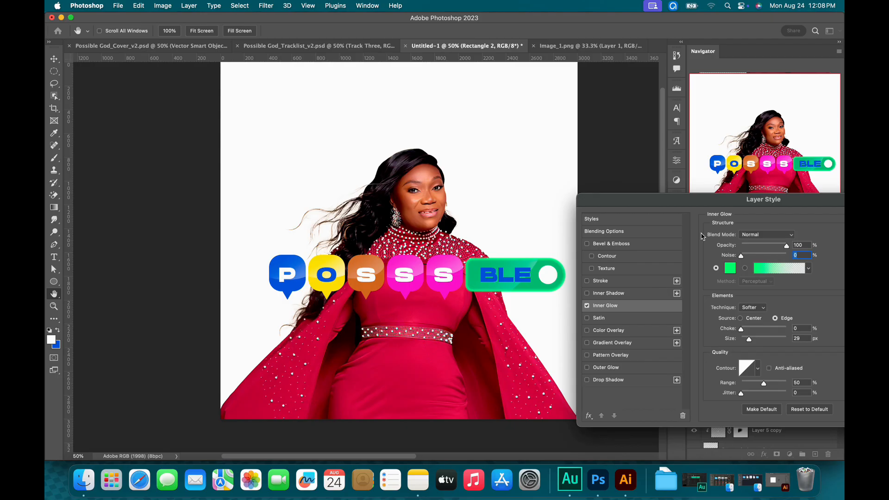
left_click_drag(693, 202, 499, 183)
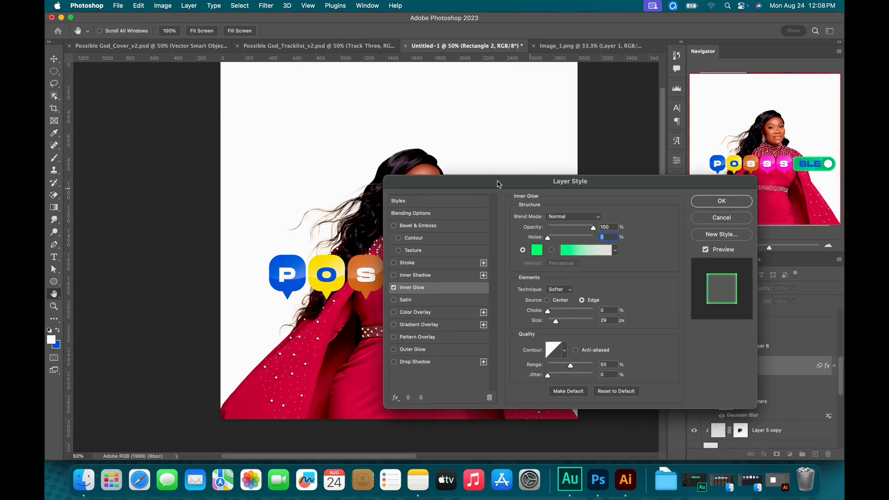
left_click(722, 201)
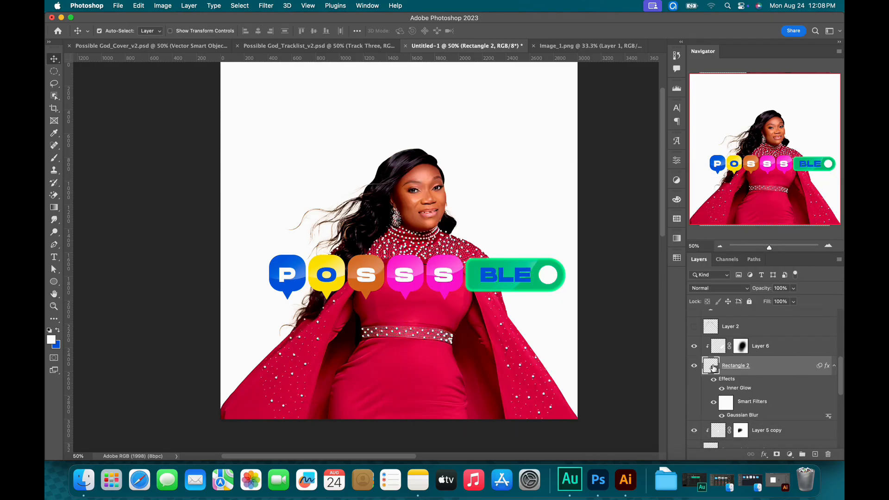
Open the Rectangle 2 smart object's contents, set the inner glow inside to Normal blend mode, and return to Untitled-1.
double_click(716, 368)
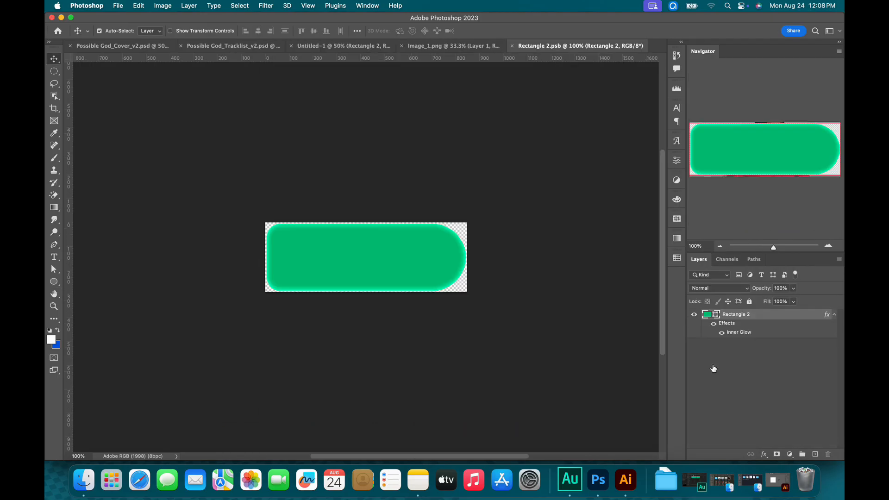
double_click(736, 334)
left_click(553, 219)
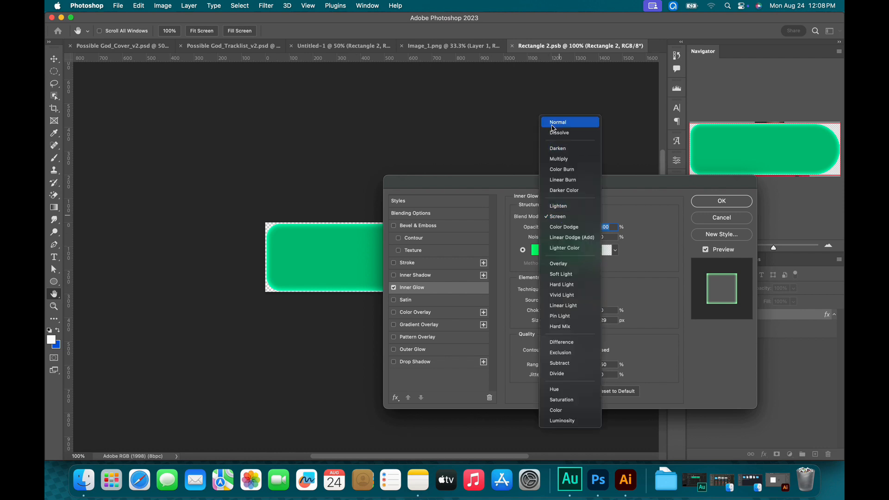
left_click(553, 123)
left_click(713, 203)
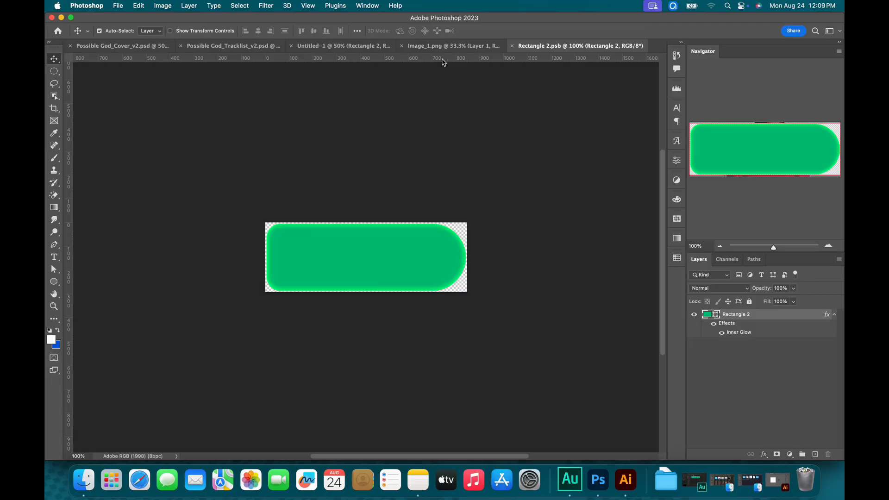
left_click(325, 46)
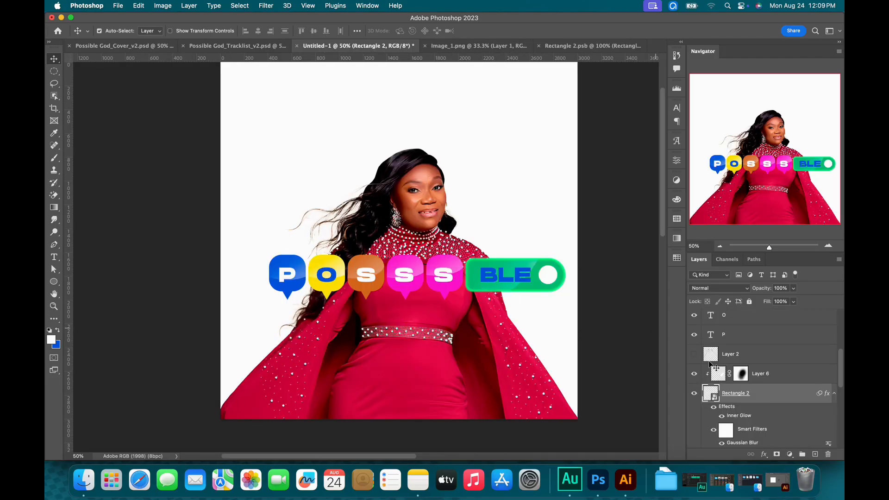
scroll(755, 401, "down", 1)
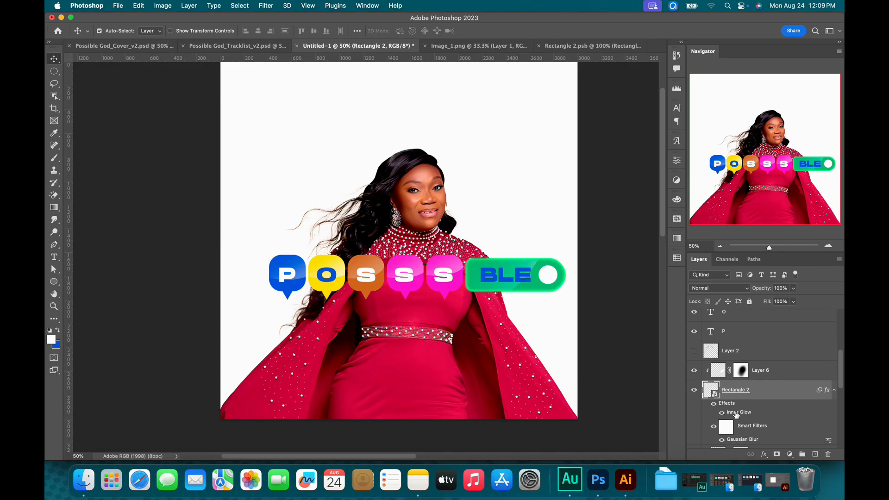
Check the inner glow settings of the Rectangle 2 smart object, then apply its Gaussian Blur with a 7.4-pixel radius.
double_click(750, 416)
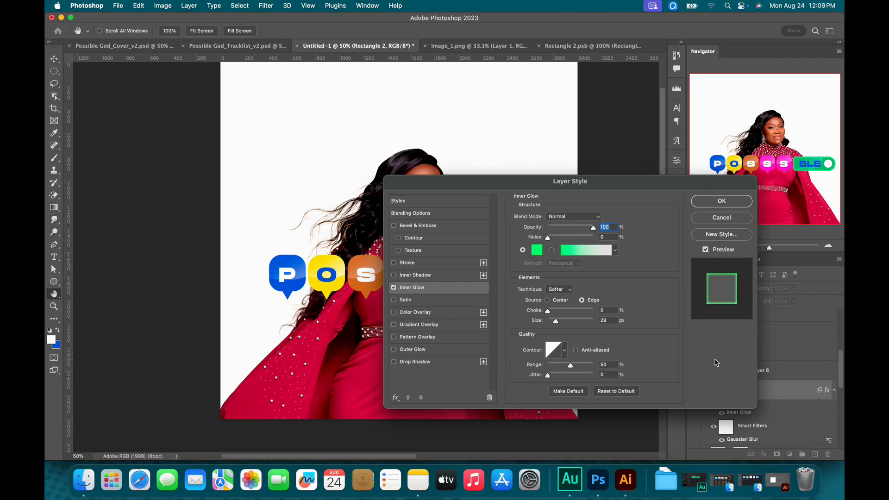
left_click(720, 220)
scroll(744, 421, "down", 3)
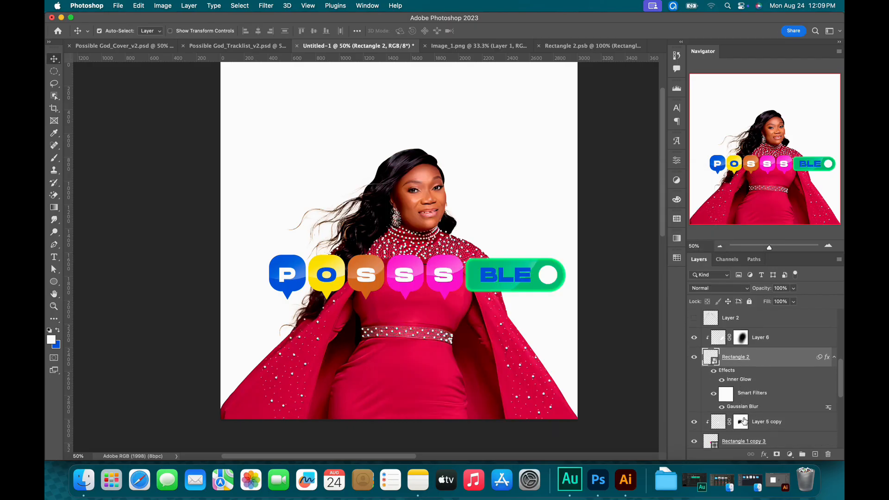
double_click(743, 406)
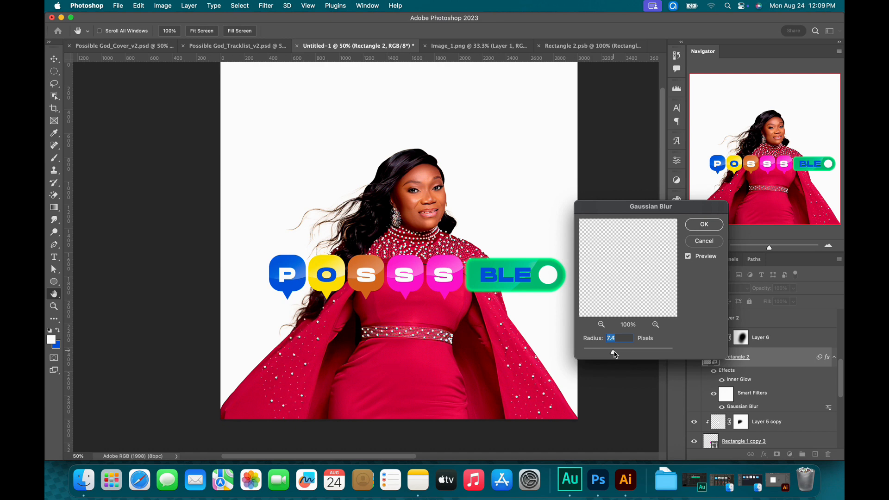
left_click(709, 225)
Recolor the BLE text on the green pill to white (ffffff).
double_click(507, 272)
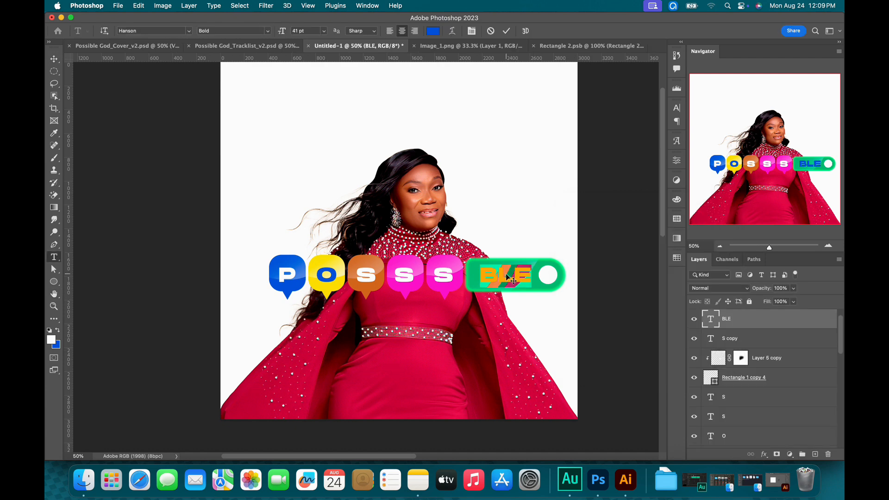
left_click(433, 31)
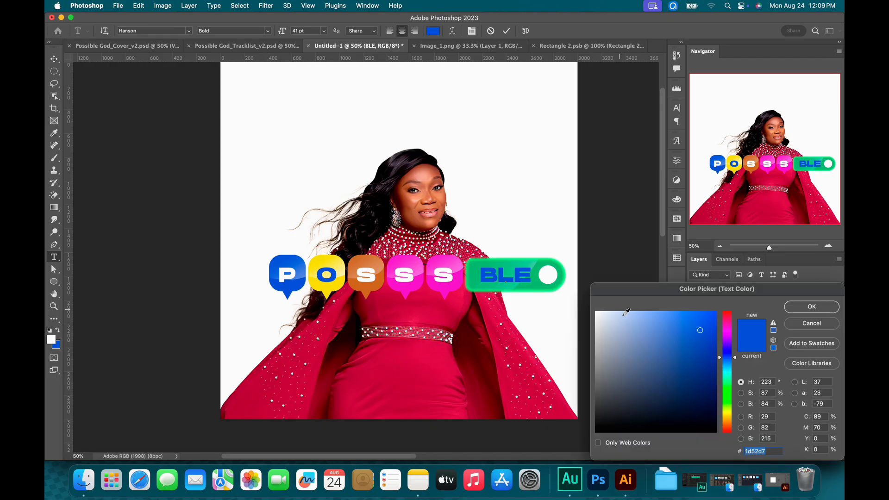
left_click(581, 301)
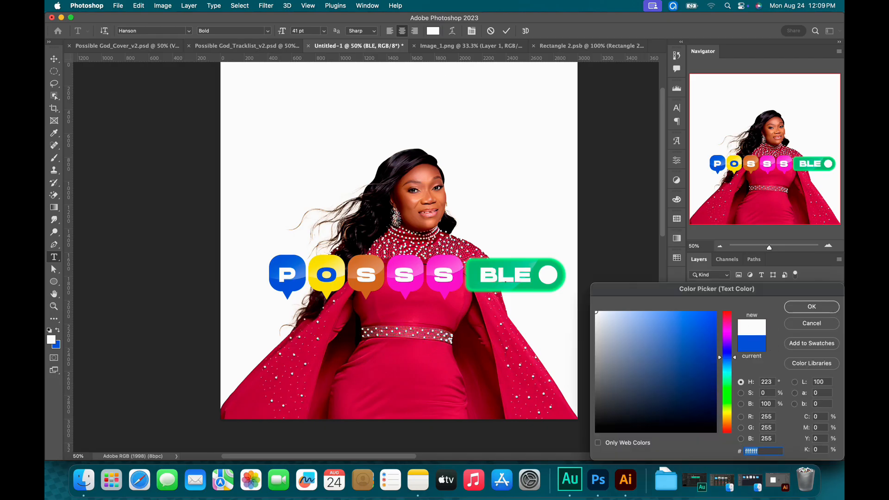
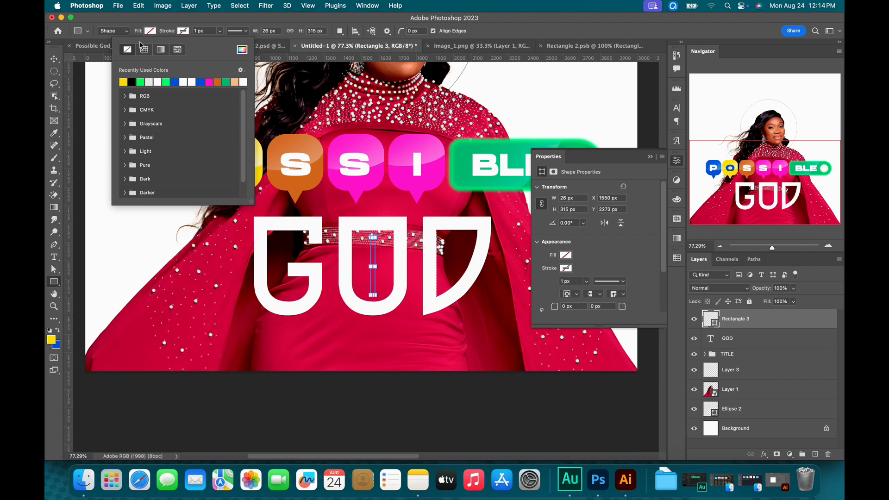
Fill the thin vertical rectangle inside the U of GOD with yellow.
left_click(150, 34)
left_click(89, 82)
left_click(301, 65)
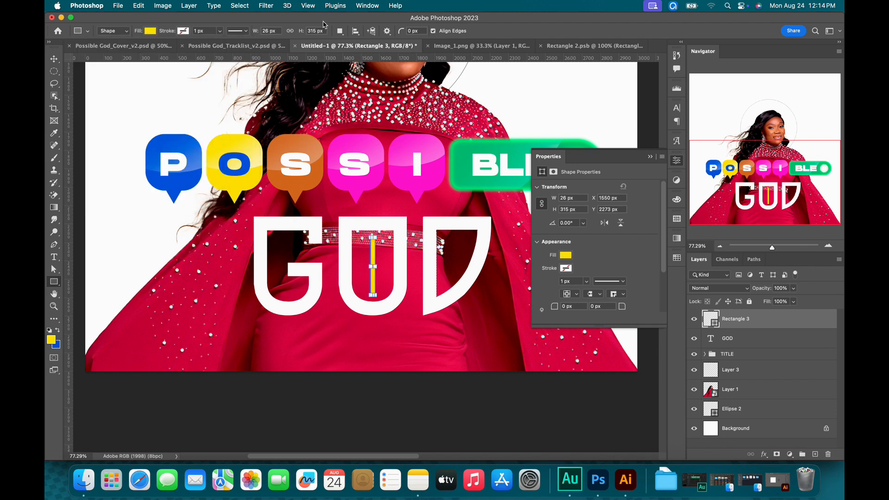
left_click(55, 59)
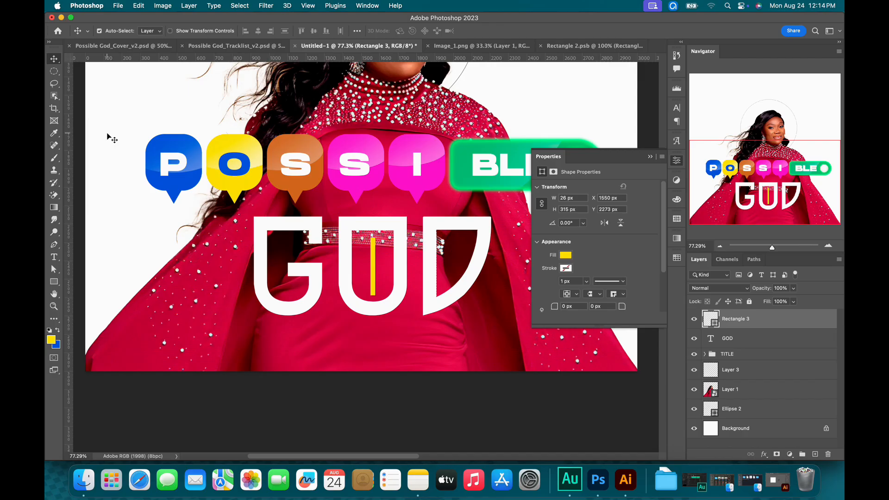
Duplicate the yellow vertical bar, rotate the copy 90°, and shorten it to about 139 px as a crossbar.
key("super+j")
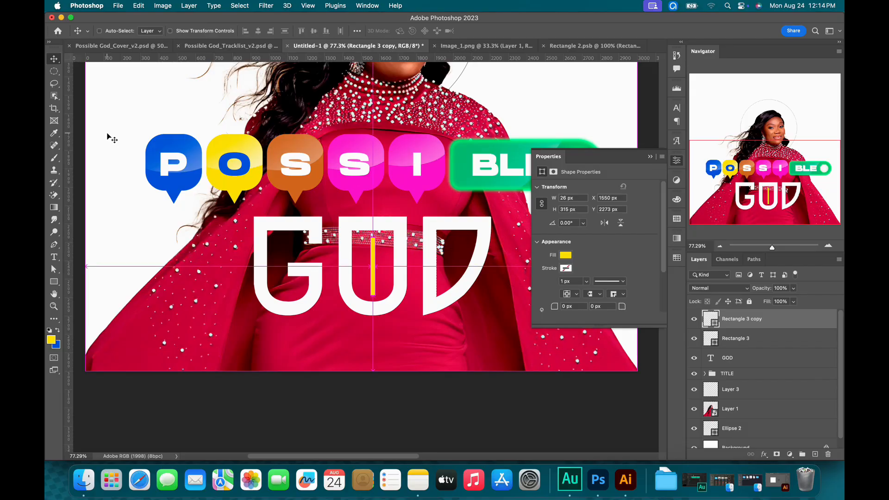
key("super+t")
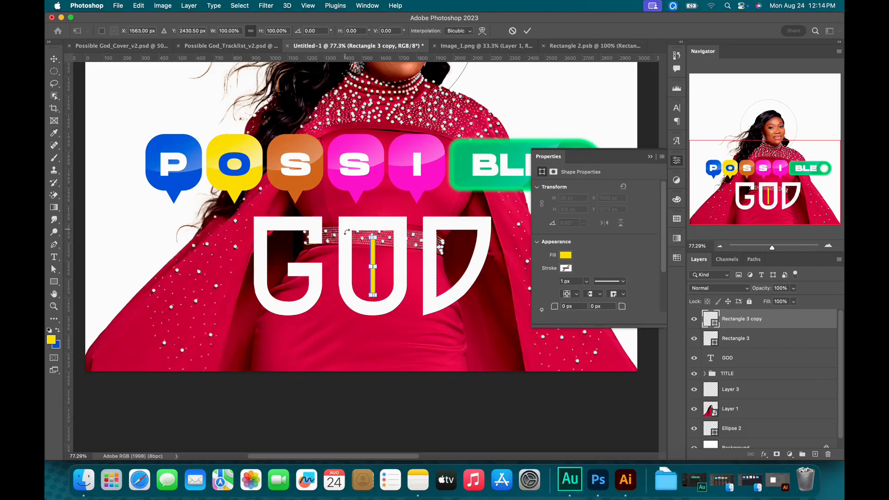
left_click_drag(348, 229, 416, 245)
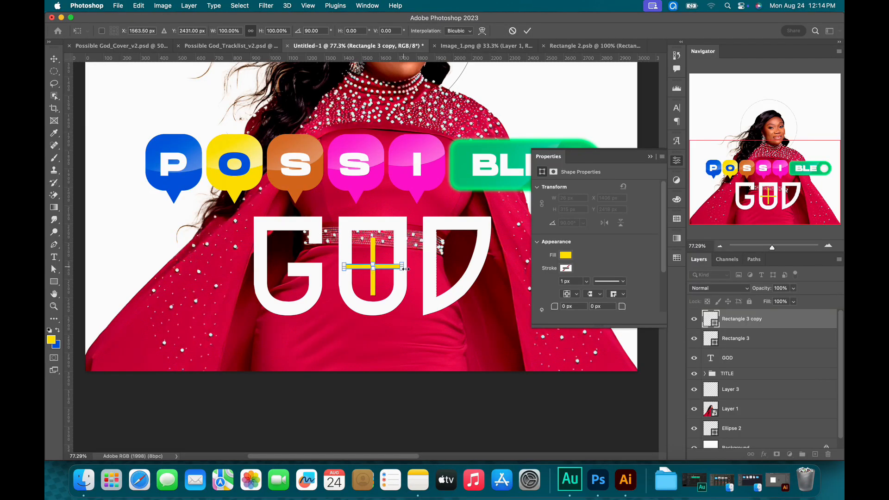
left_click_drag(406, 269, 370, 270)
key("Return")
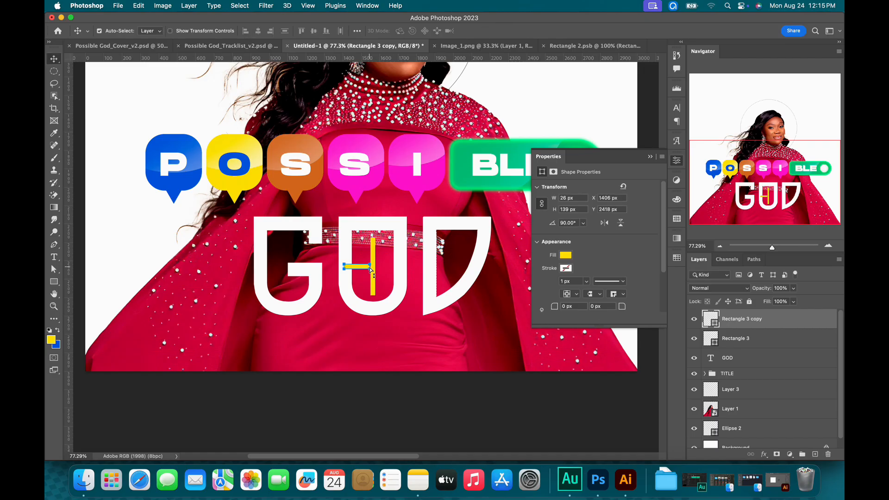
Nudge the short horizontal bar until it is centered across the upper part of the vertical bar, forming a cross.
key("shift+Right")
key("shift+Right")
key("shift+Right")
key("shift+Right")
key("shift+Right")
key("shift+Right")
key("shift+Up")
key("shift+Up")
key("shift+Up")
key("shift+Up")
key("shift+Up")
key("shift+Up")
key("shift+Up")
key("shift+Up")
key("shift+Up")
On a new layer, draw a closed curved Pen path about 151 by 67 px across the foot of the cross.
left_click(815, 456)
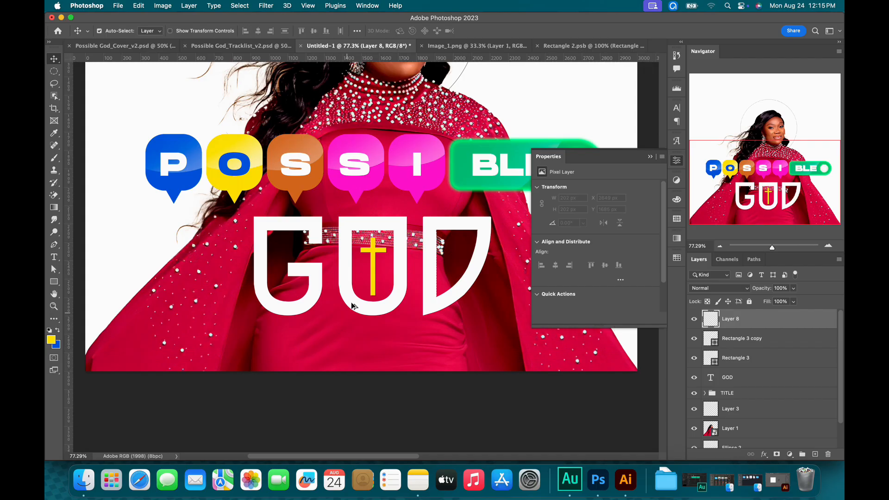
scroll(353, 306, "up", 6)
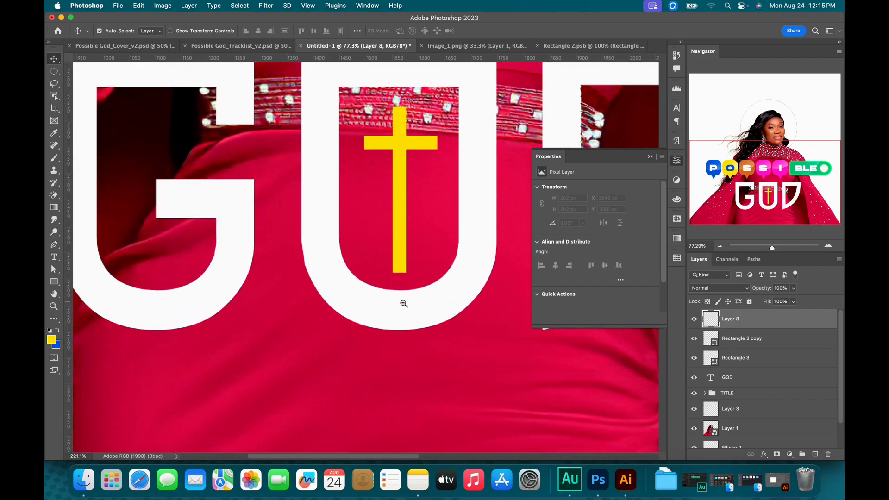
left_click_drag(417, 292, 391, 310)
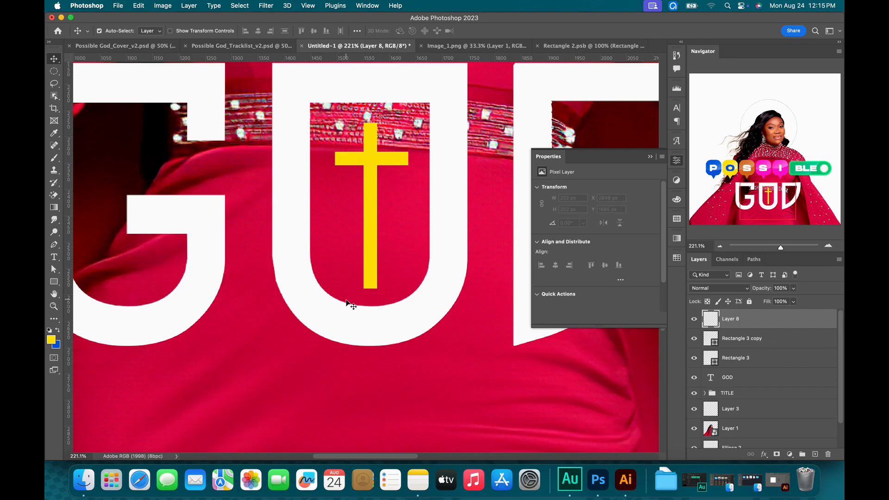
key("p")
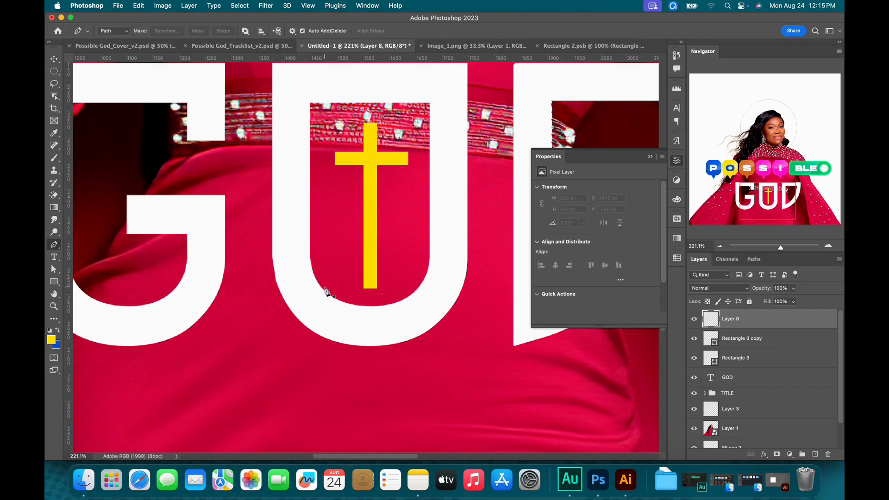
left_click(326, 278)
left_click(408, 284)
left_click_drag(408, 285, 452, 270)
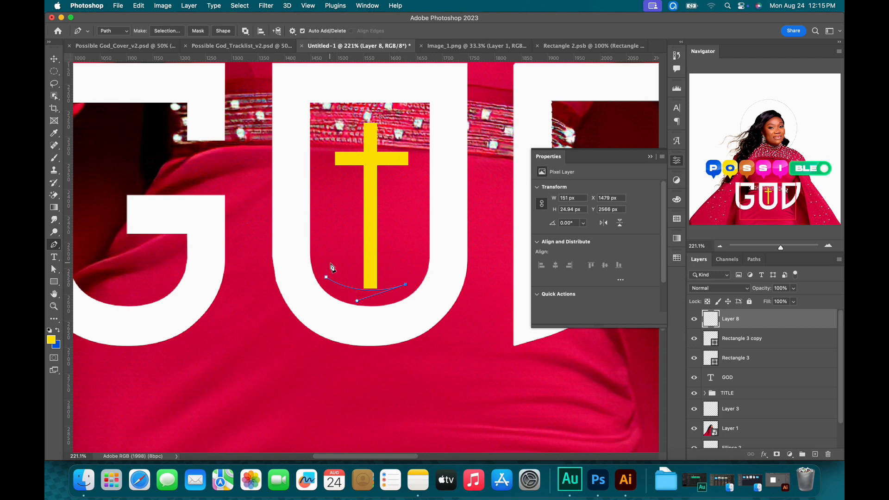
left_click_drag(327, 255, 315, 225)
Reshape the path into a curved anchor-like base about 171 by 66 px, fill it with yellow, and deselect.
key("a")
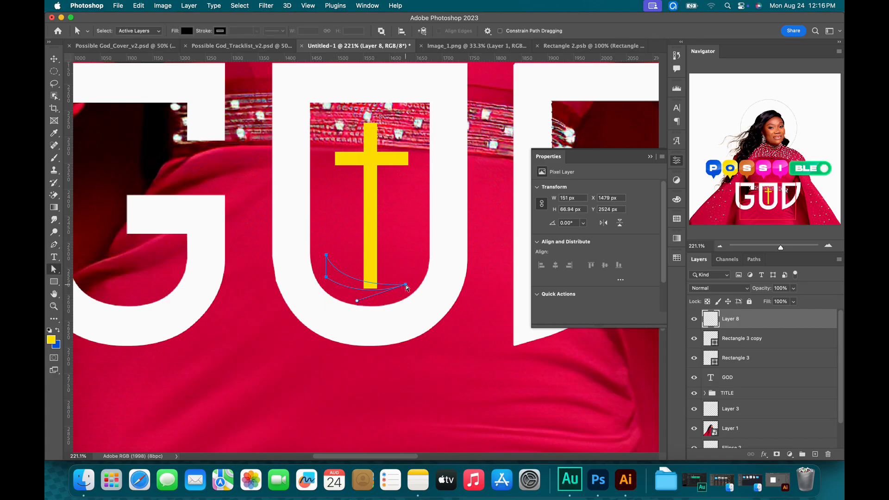
left_click_drag(406, 287, 419, 271)
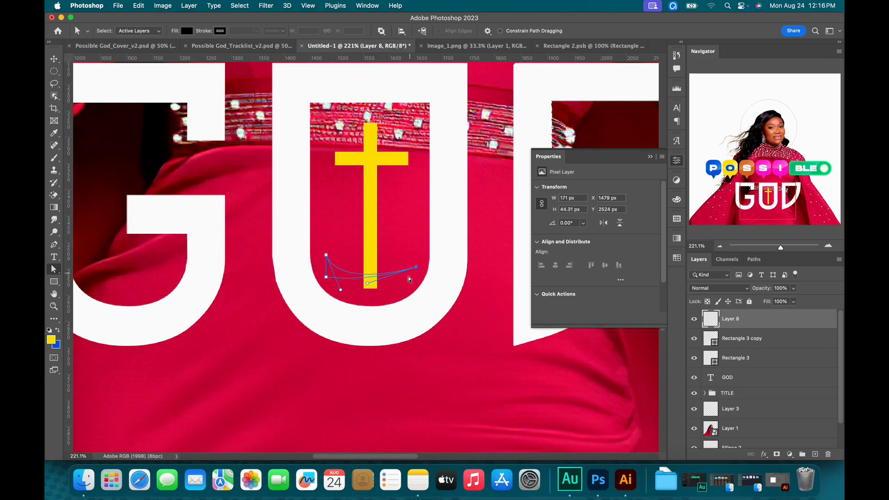
key("p")
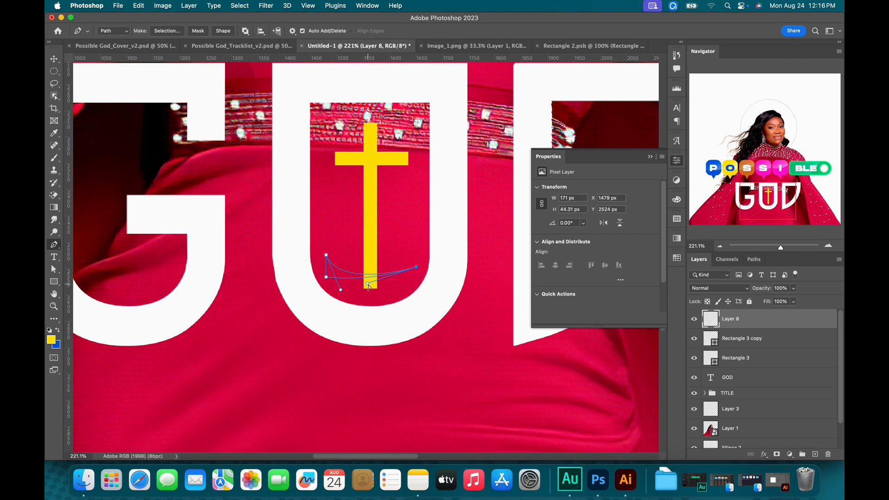
left_click_drag(368, 284, 377, 315)
left_click_drag(341, 291, 369, 308)
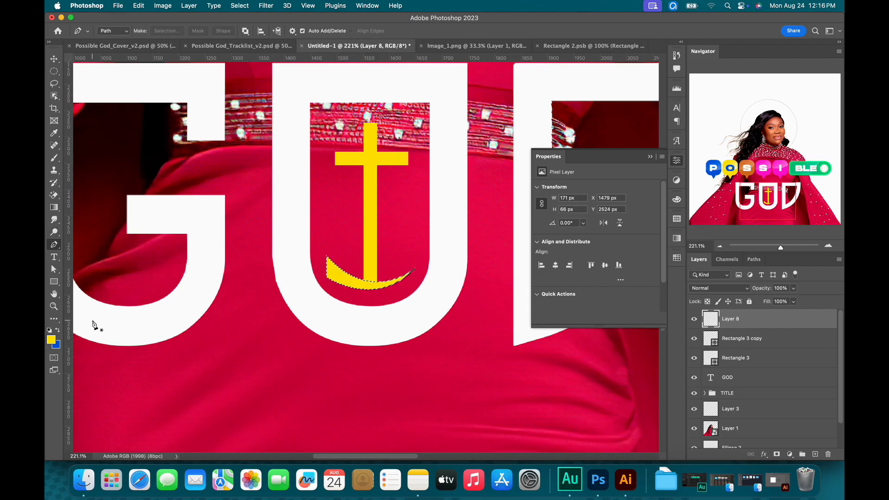
key("super+d")
Add a layer mask to the cross's vertical bar, Rectangle 3, and choose the Hard Round brush for painting on it.
left_click_drag(375, 280, 420, 279)
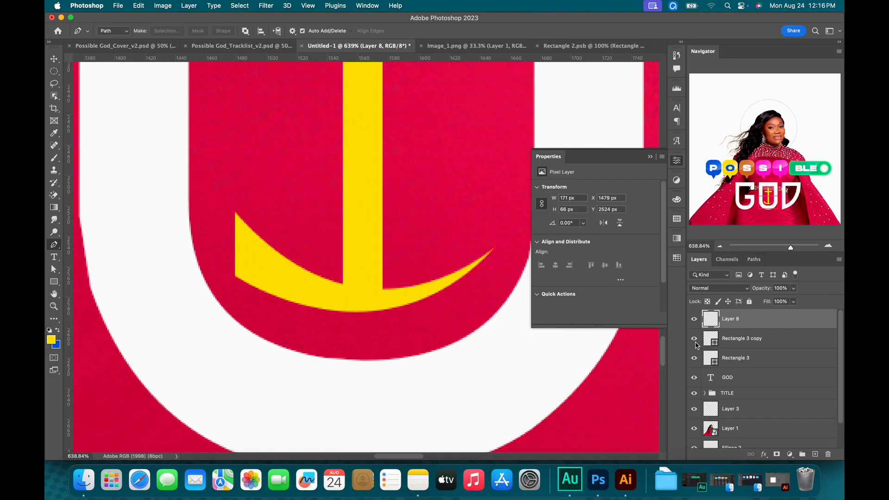
key("v")
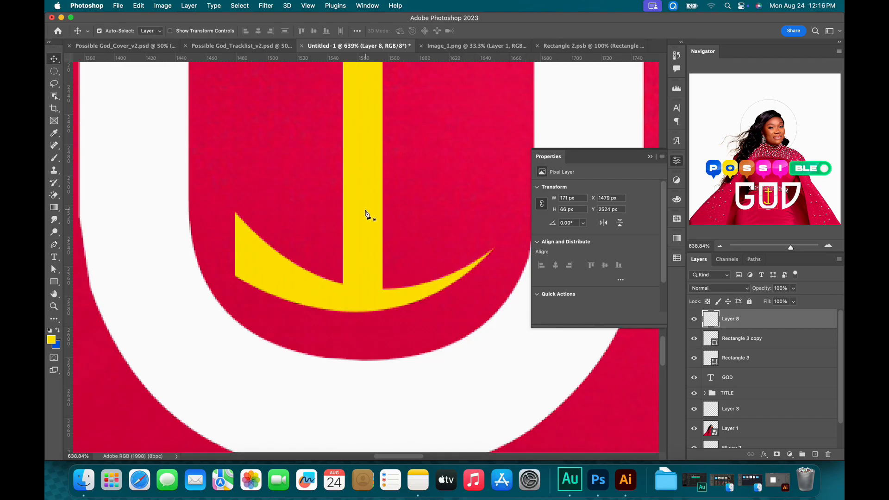
left_click(366, 209)
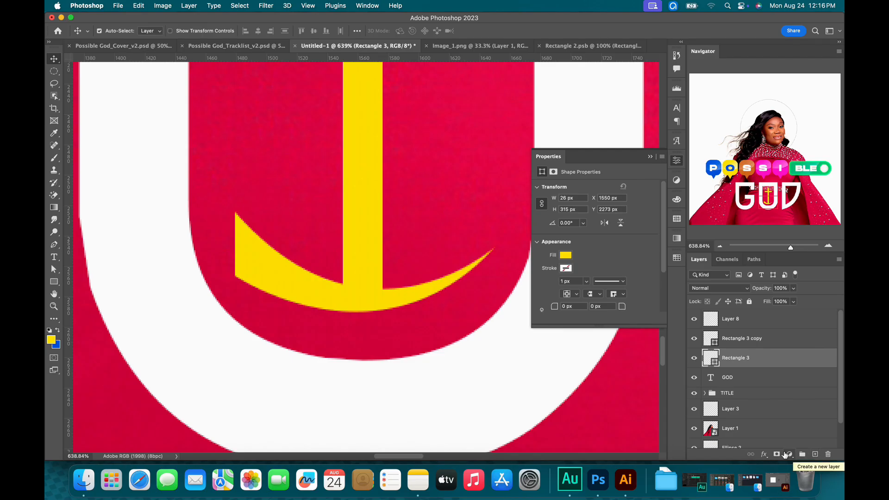
left_click(778, 454)
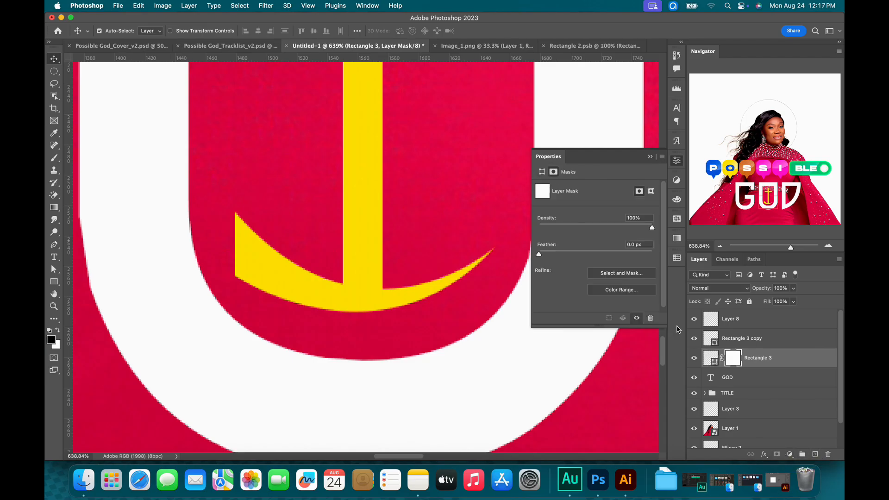
key("p")
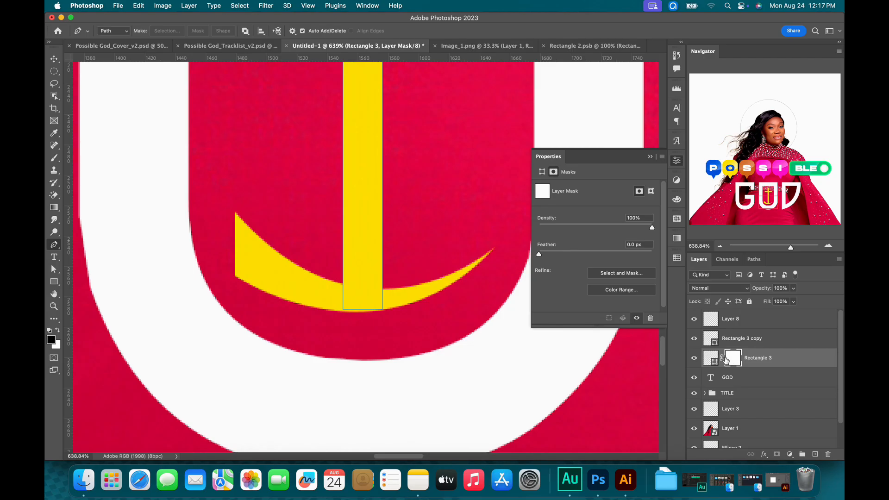
key("b")
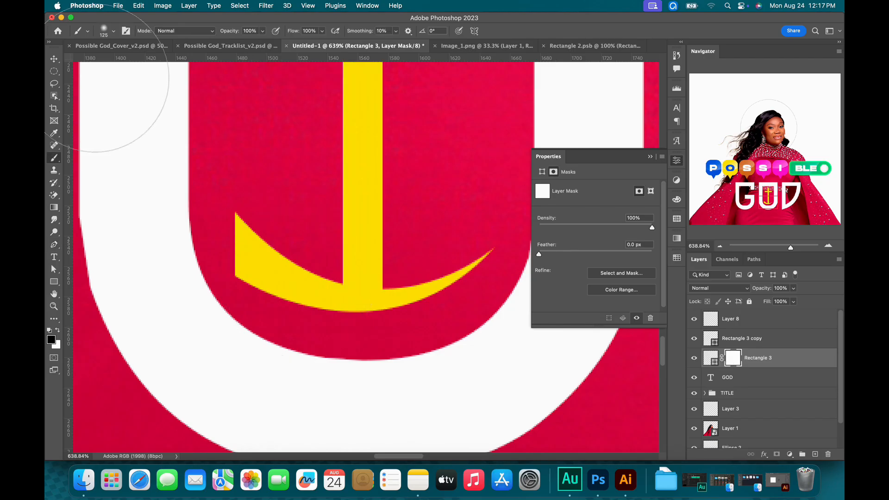
left_click(113, 31)
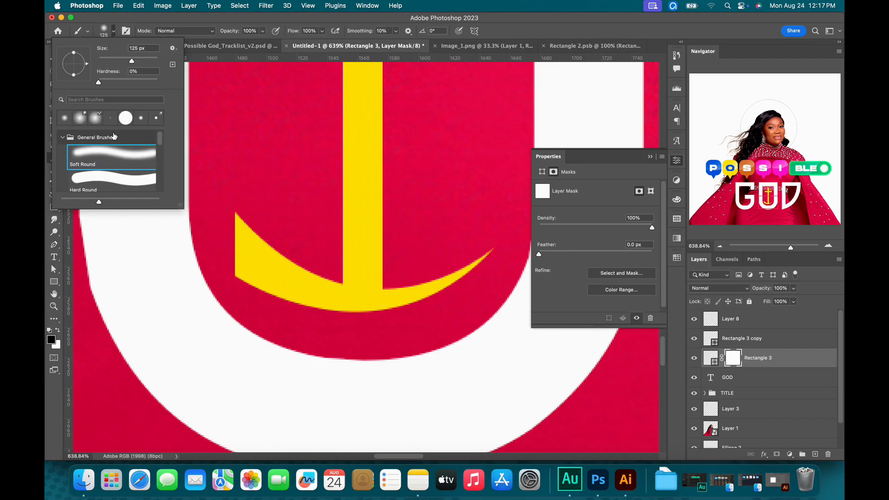
left_click(103, 174)
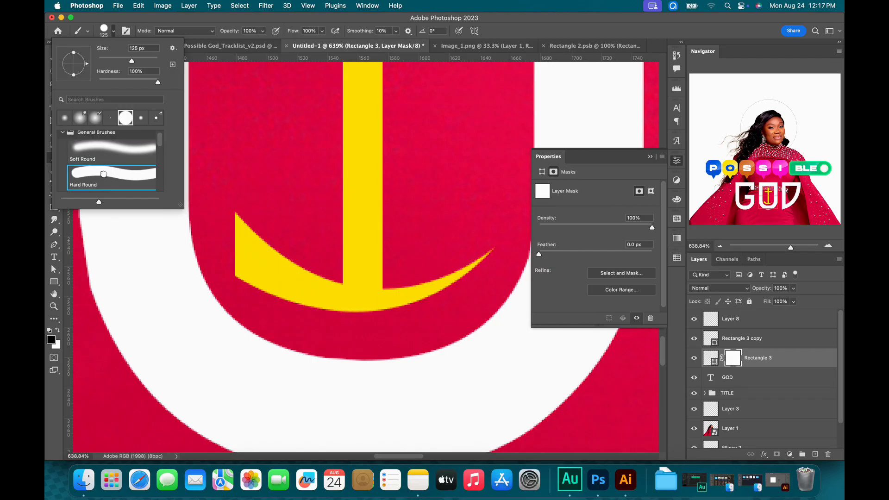
left_click(261, 25)
With a much smaller brush, mask out the vertical bar's foot where it meets the curved base, and undo the last stroke.
key("bracketleft")
key("bracketleft")
key("bracketleft")
key("bracketleft")
key("bracketleft")
key("bracketleft")
key("bracketleft")
key("bracketleft")
key("bracketleft")
key("bracketleft")
key("bracketleft")
key("bracketleft")
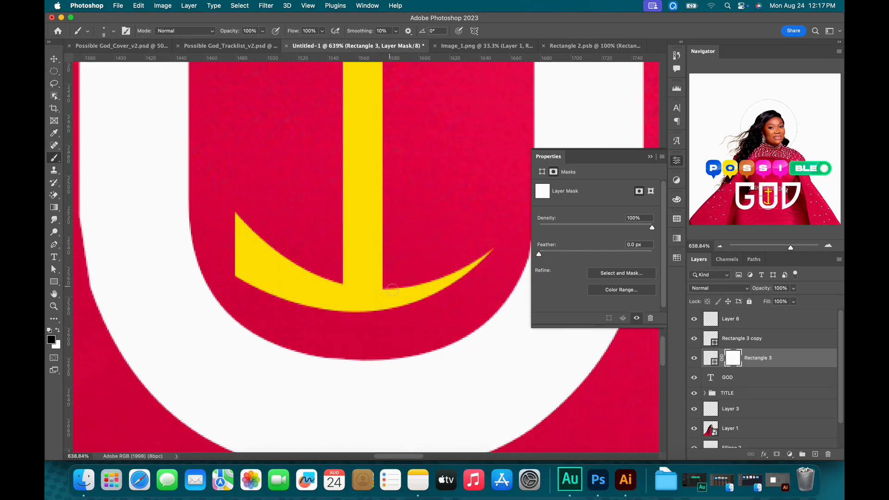
left_click_drag(394, 293, 255, 275)
key("super+z")
key("v")
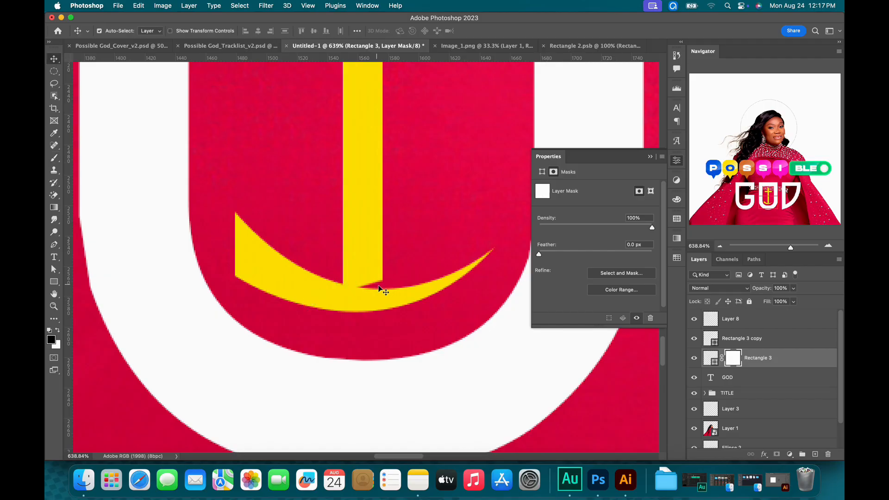
Look over the whole POSSIBLE GOD title with its yellow cross, and hide the mask properties covering the green pill.
scroll(371, 248, "down", 8)
left_click_drag(383, 218, 348, 236)
left_click_drag(352, 192, 346, 228)
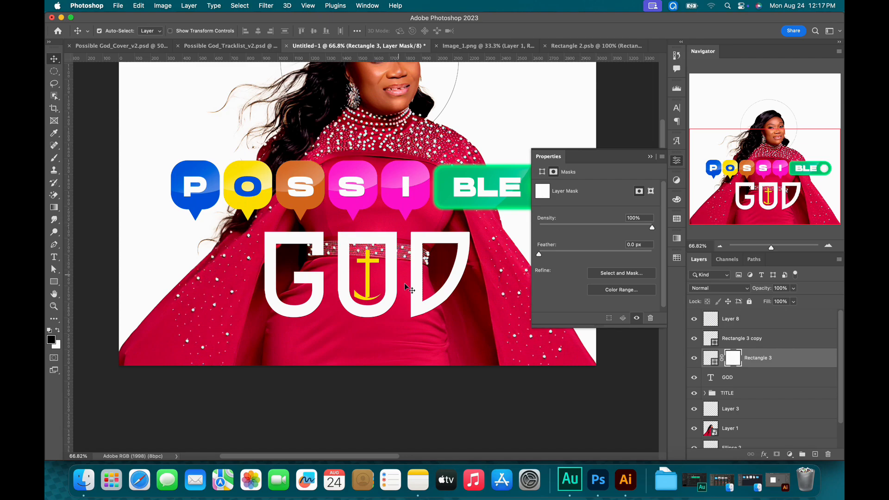
scroll(408, 278, "up", 2)
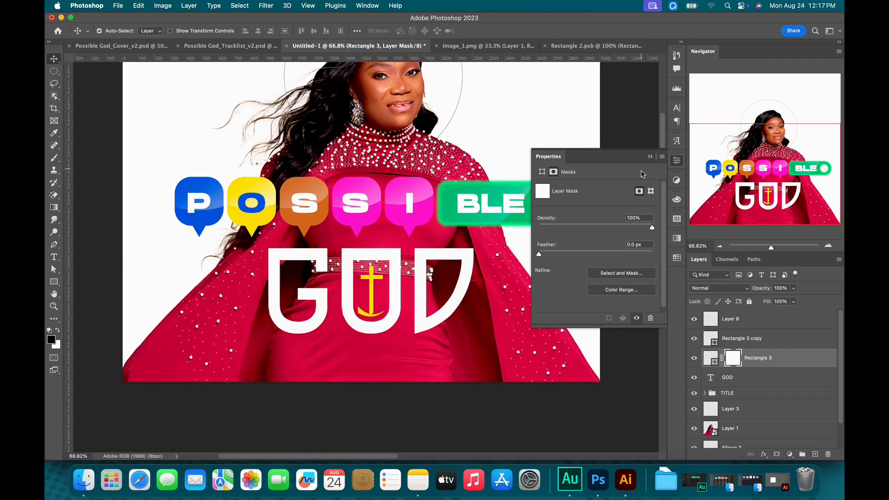
left_click(649, 157)
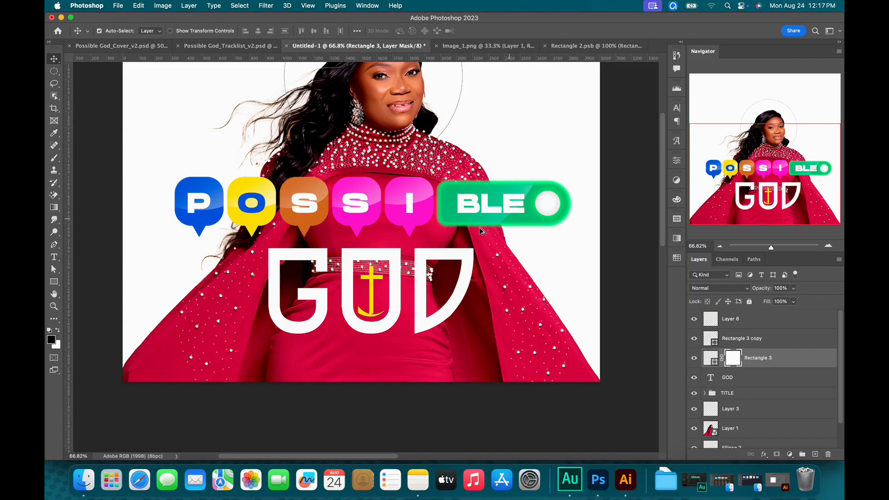
Select the GOD text layer, copy the off-white hex code cbcbcb from the colour note in Notes, and return to Photoshop.
scroll(480, 227, "down", 2)
scroll(424, 211, "up", 2)
scroll(425, 210, "up", 3)
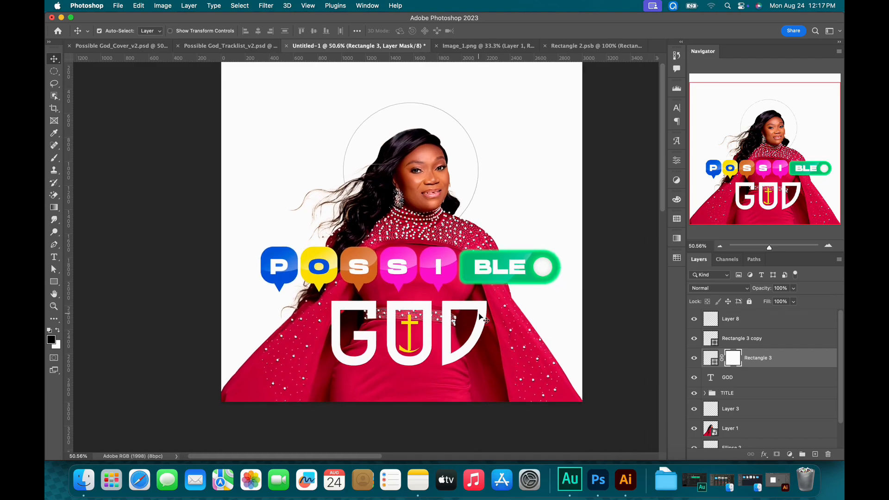
left_click(484, 318)
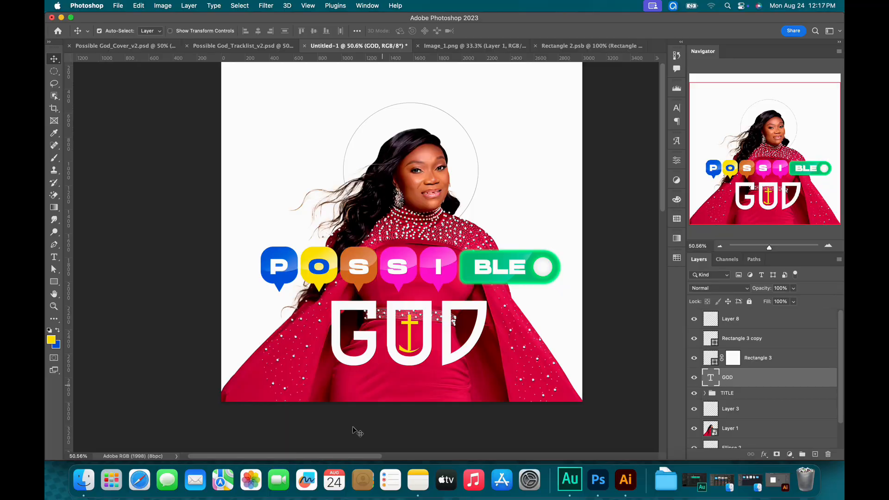
left_click(419, 480)
left_click(602, 165)
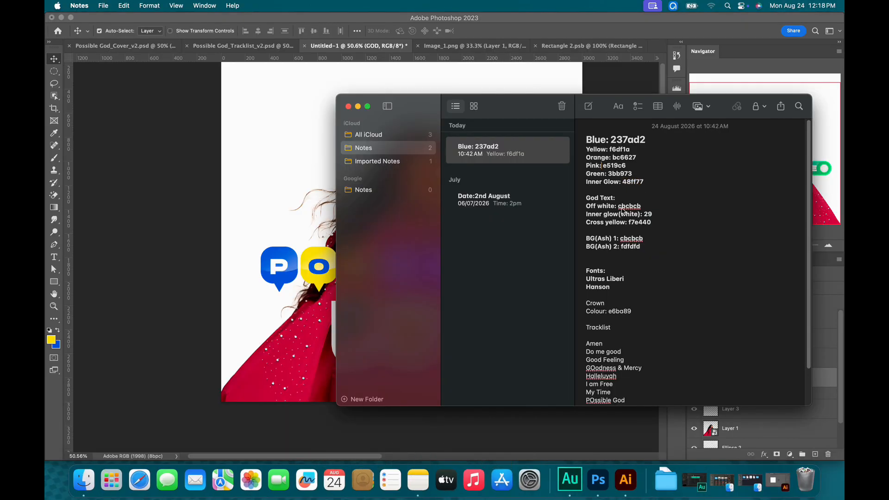
left_click_drag(621, 208, 646, 210)
key("super+c")
left_click(556, 47)
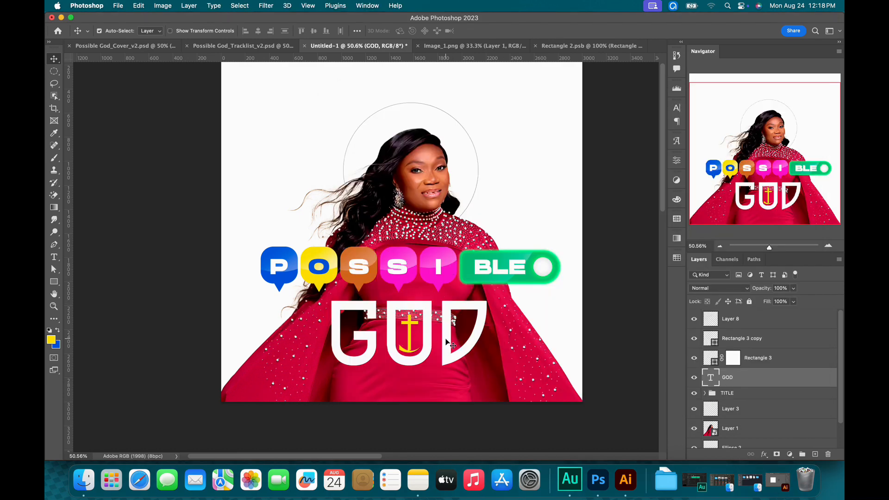
Set the GOD text colour to cbcbcb and commit the text edit.
double_click(712, 378)
left_click(434, 31)
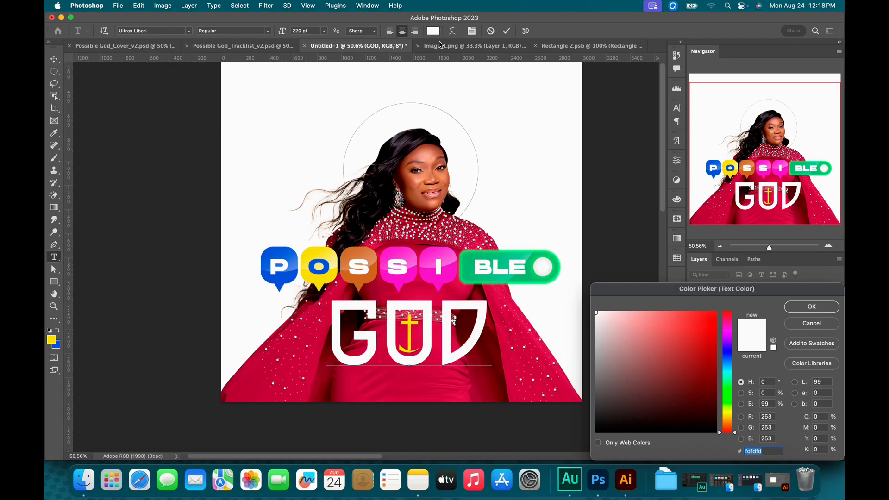
type("cbcbcb")
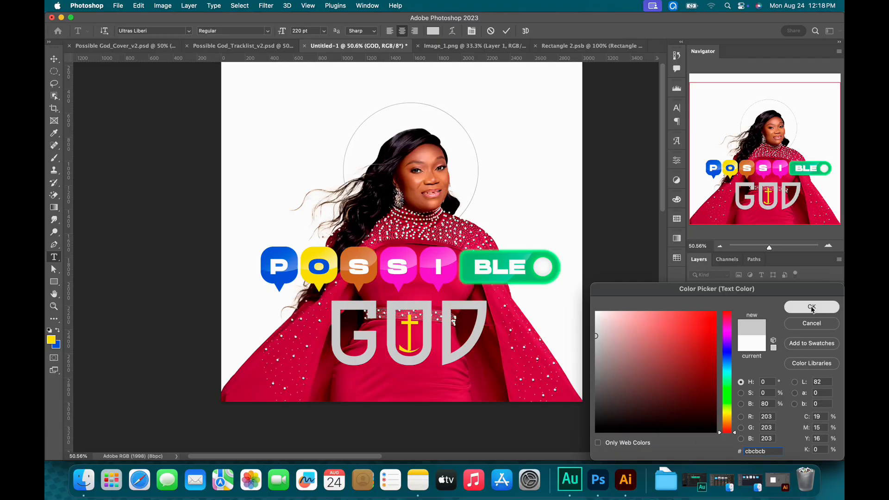
left_click(812, 307)
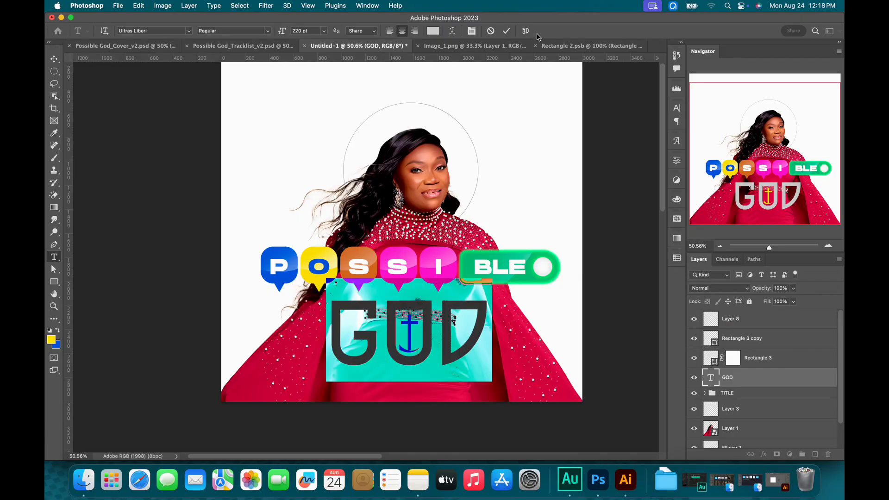
left_click(507, 30)
key("v")
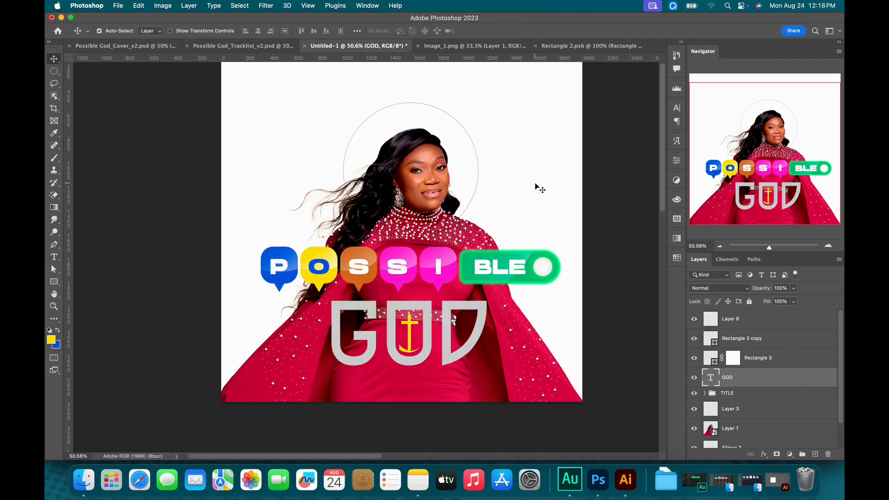
Add an empty layer above GOD, put the GOD text in its own group, and clip another new layer to that group.
left_click(816, 455)
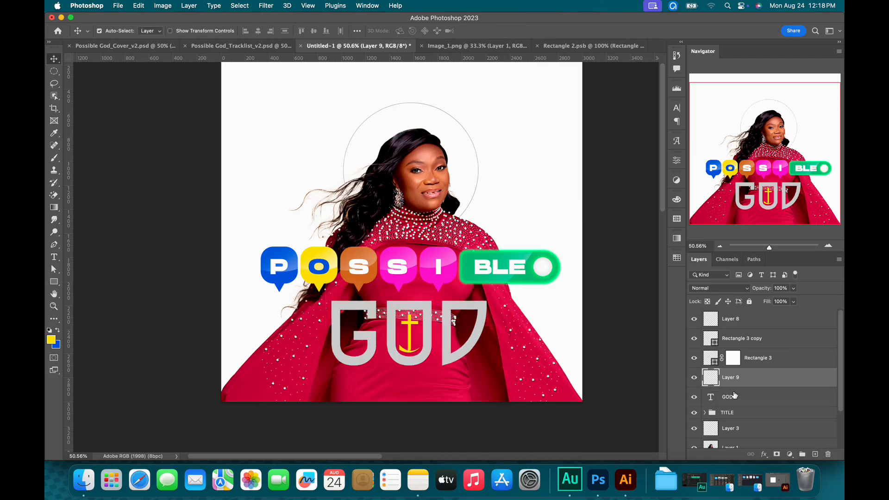
left_click(751, 398)
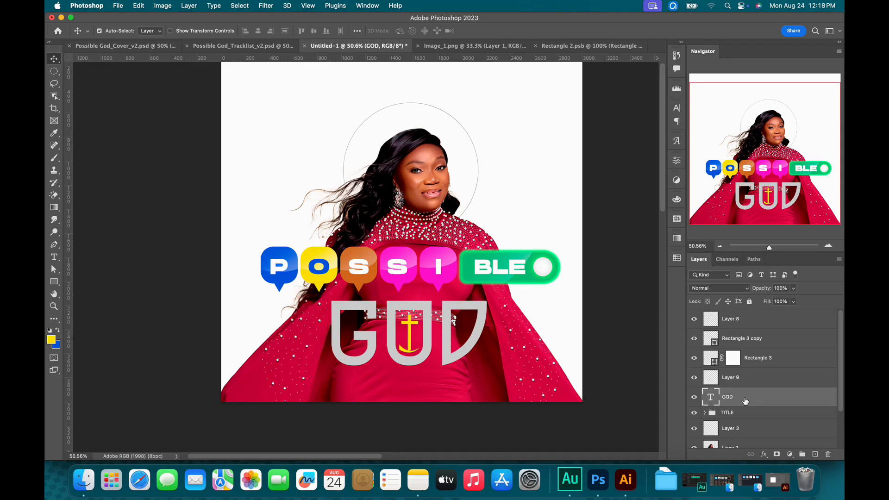
key("super+g")
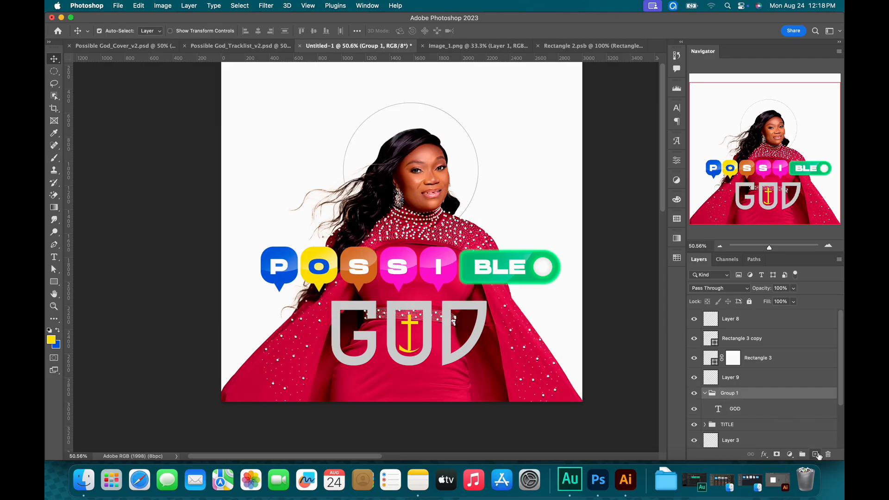
left_click(816, 455)
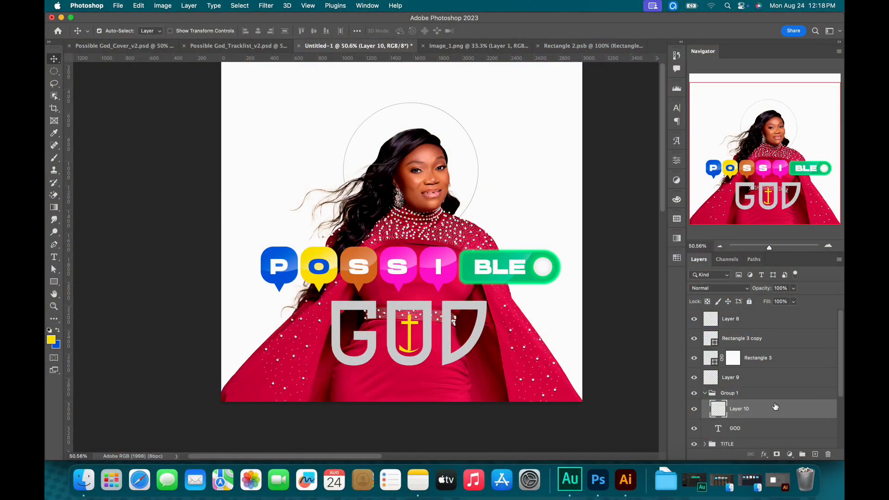
left_click_drag(775, 407, 765, 389)
key("super+alt+g")
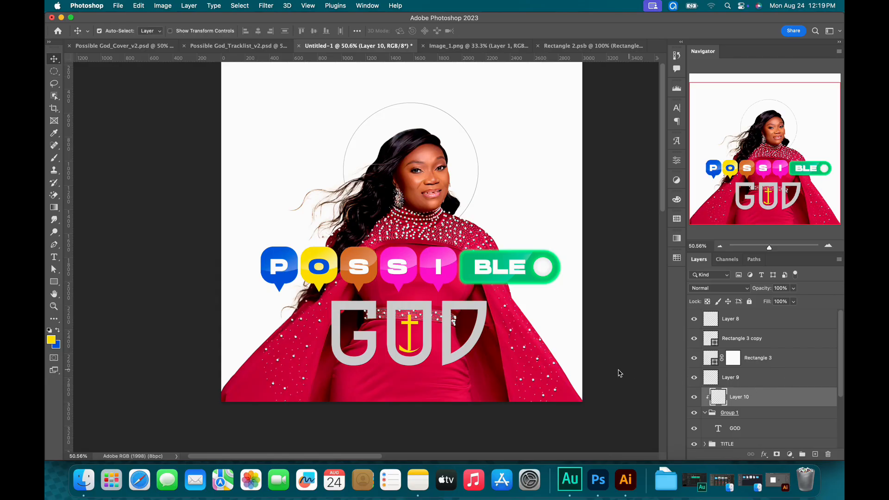
With white (ffffff) as foreground colour, fill a wide elliptical selection over the upper part of GOD on the clipped layer, and deselect.
key("m")
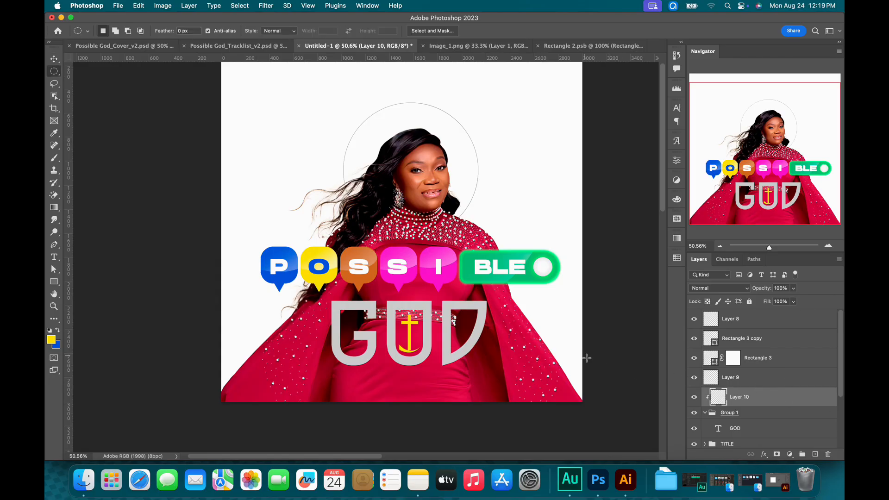
left_click(51, 342)
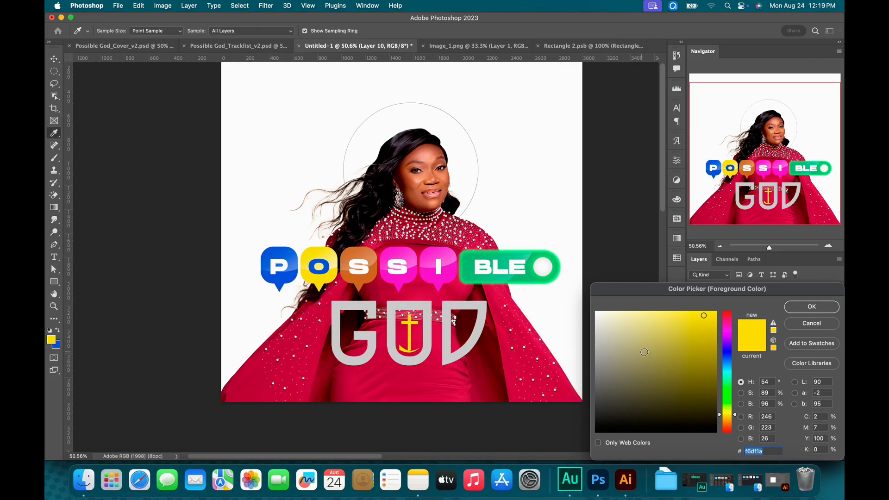
left_click(557, 280)
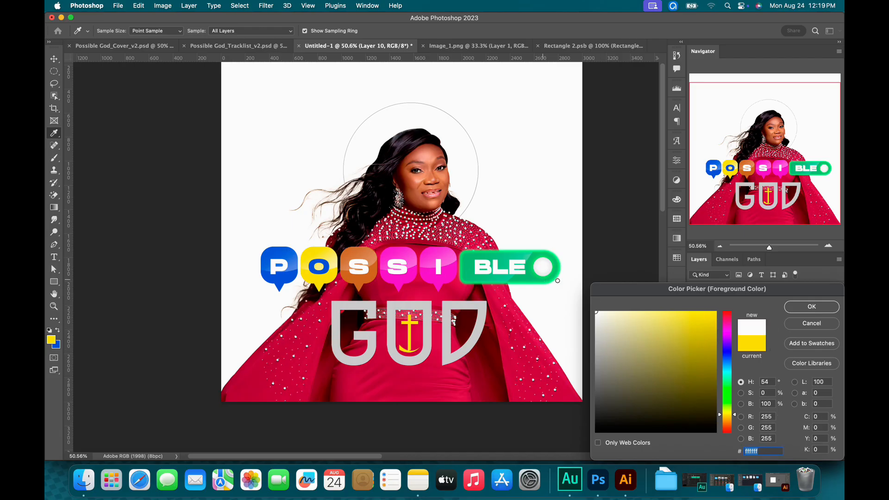
left_click(828, 307)
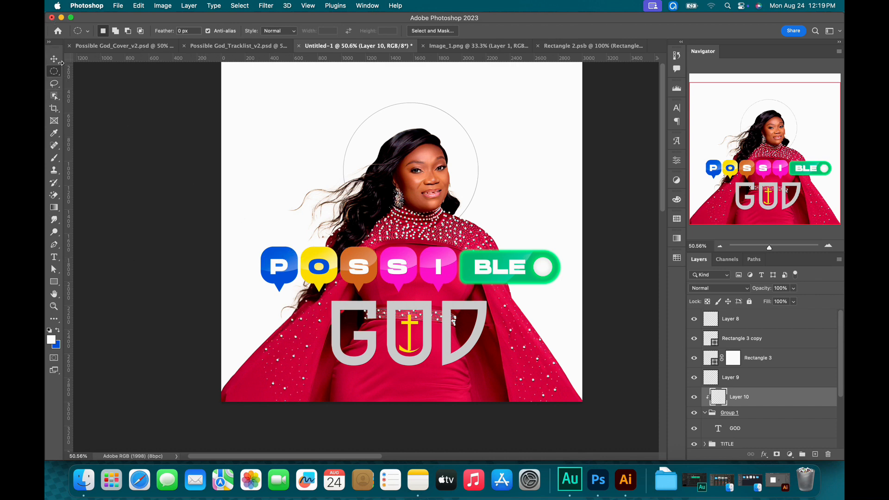
right_click(56, 75)
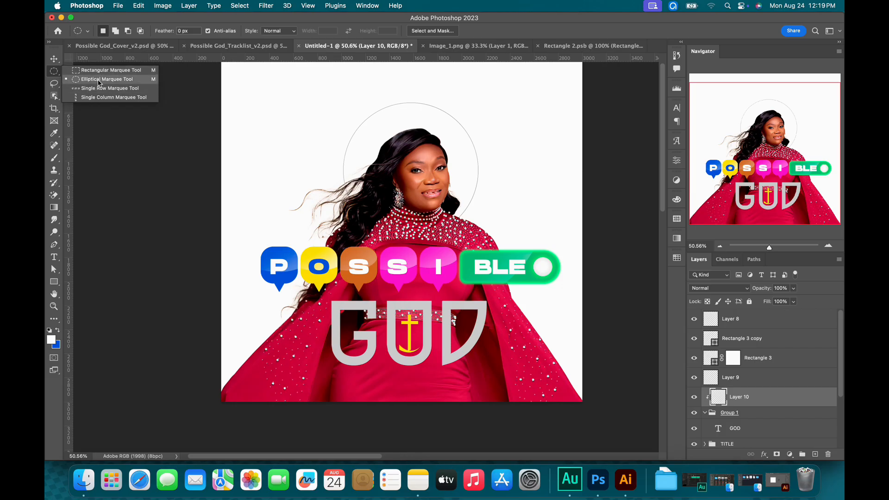
left_click(99, 80)
left_click_drag(310, 291, 525, 344)
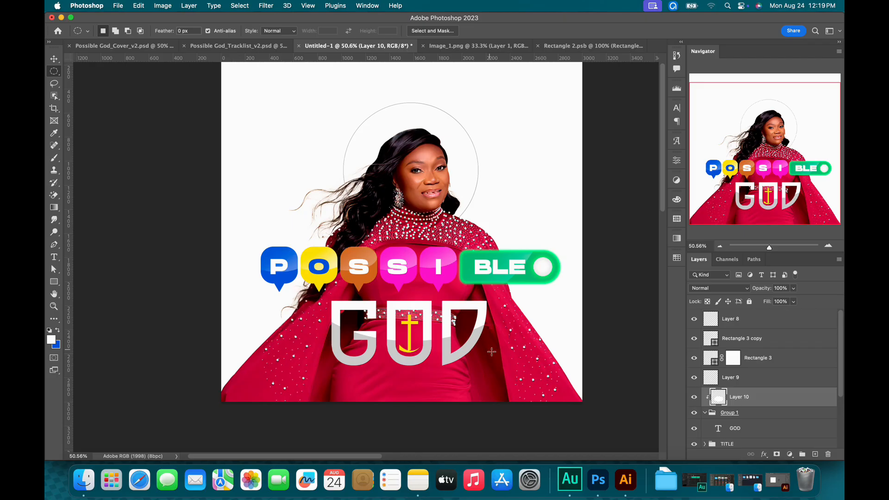
key("v")
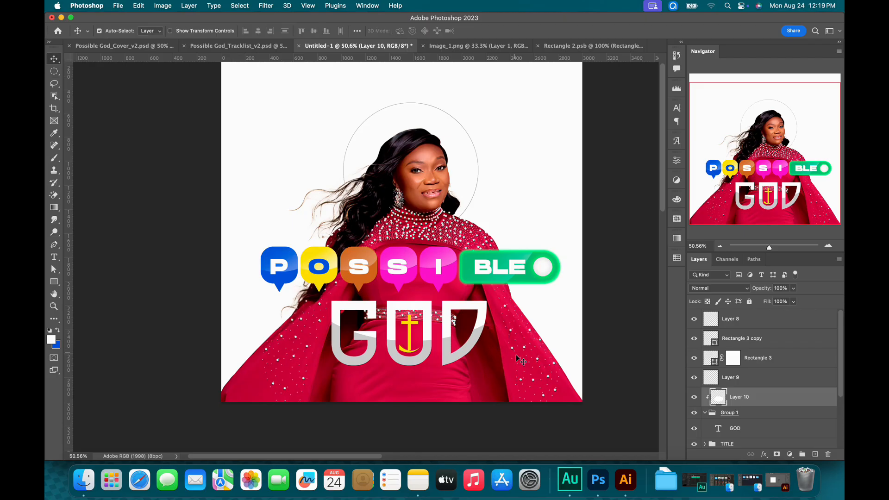
Open the layer style settings of the GOD text layer.
double_click(762, 431)
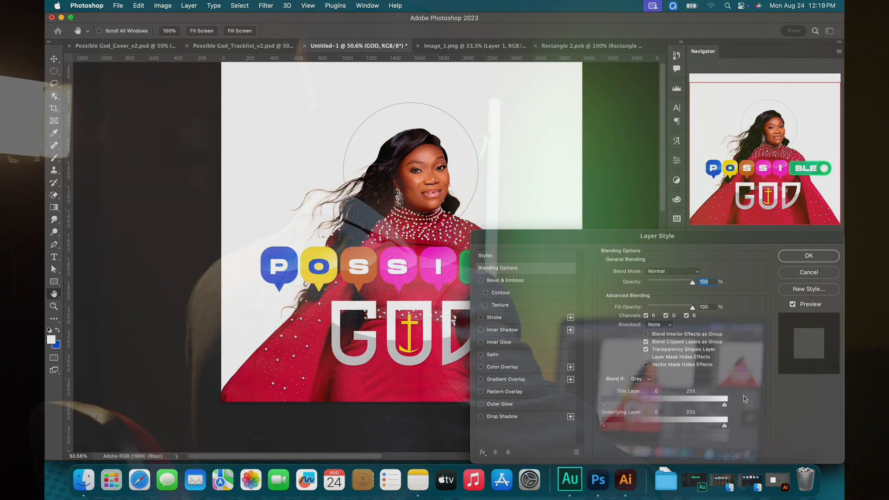